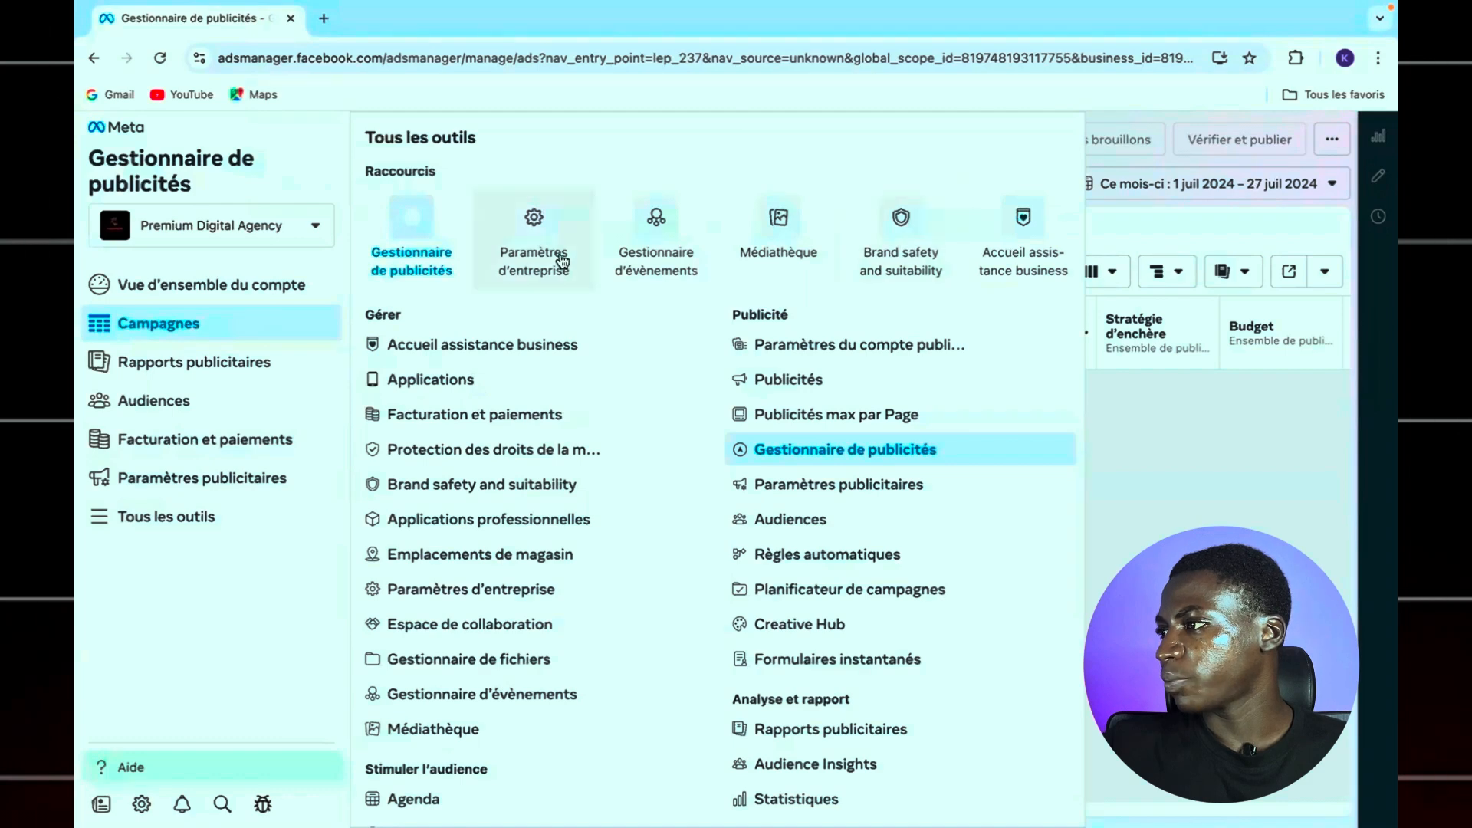
Open the business settings and show the data sets (Ensembles de données) under the data sources
left_click(537, 240)
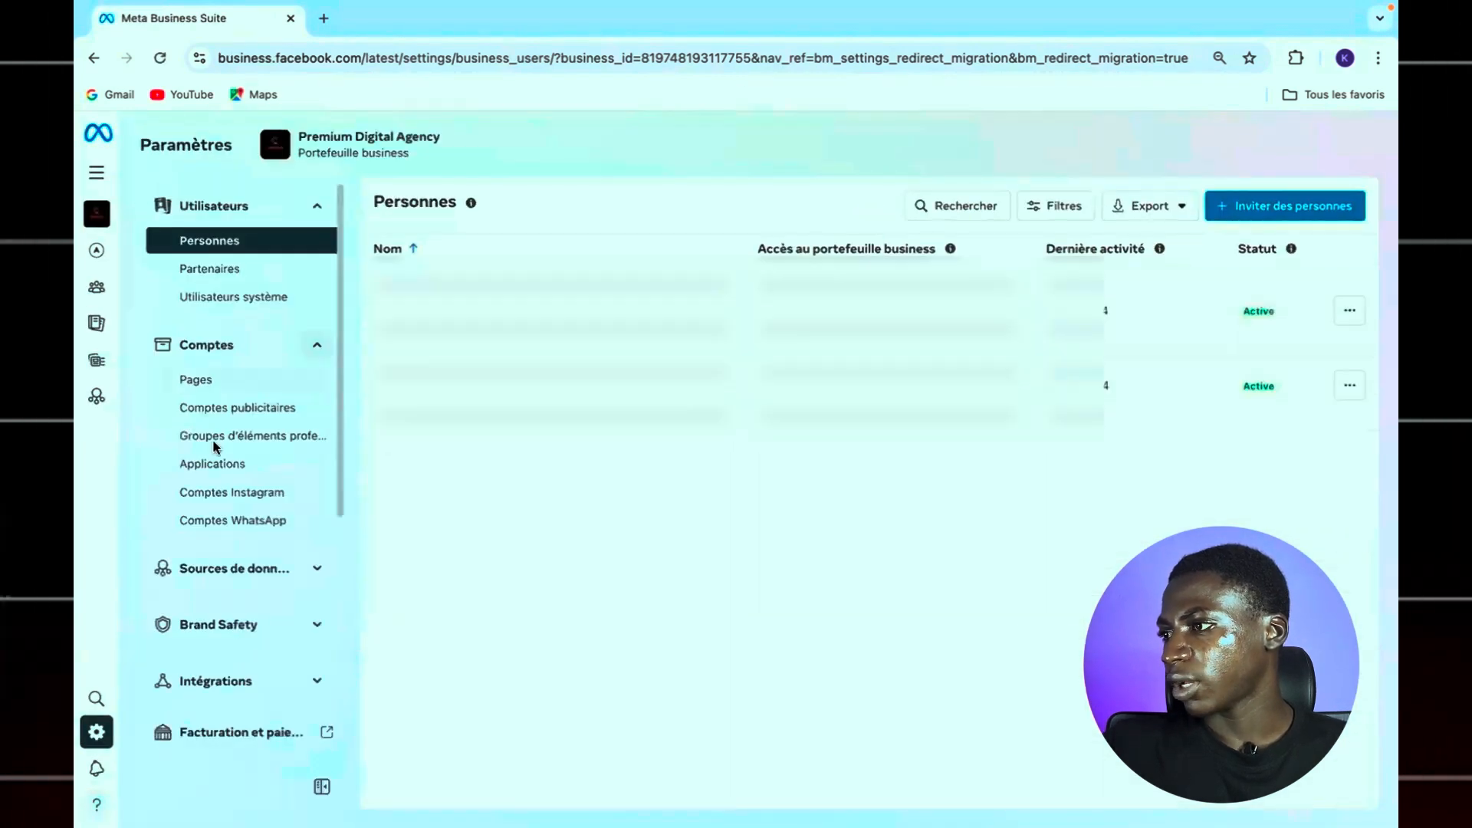
scroll(264, 490, "down", 2)
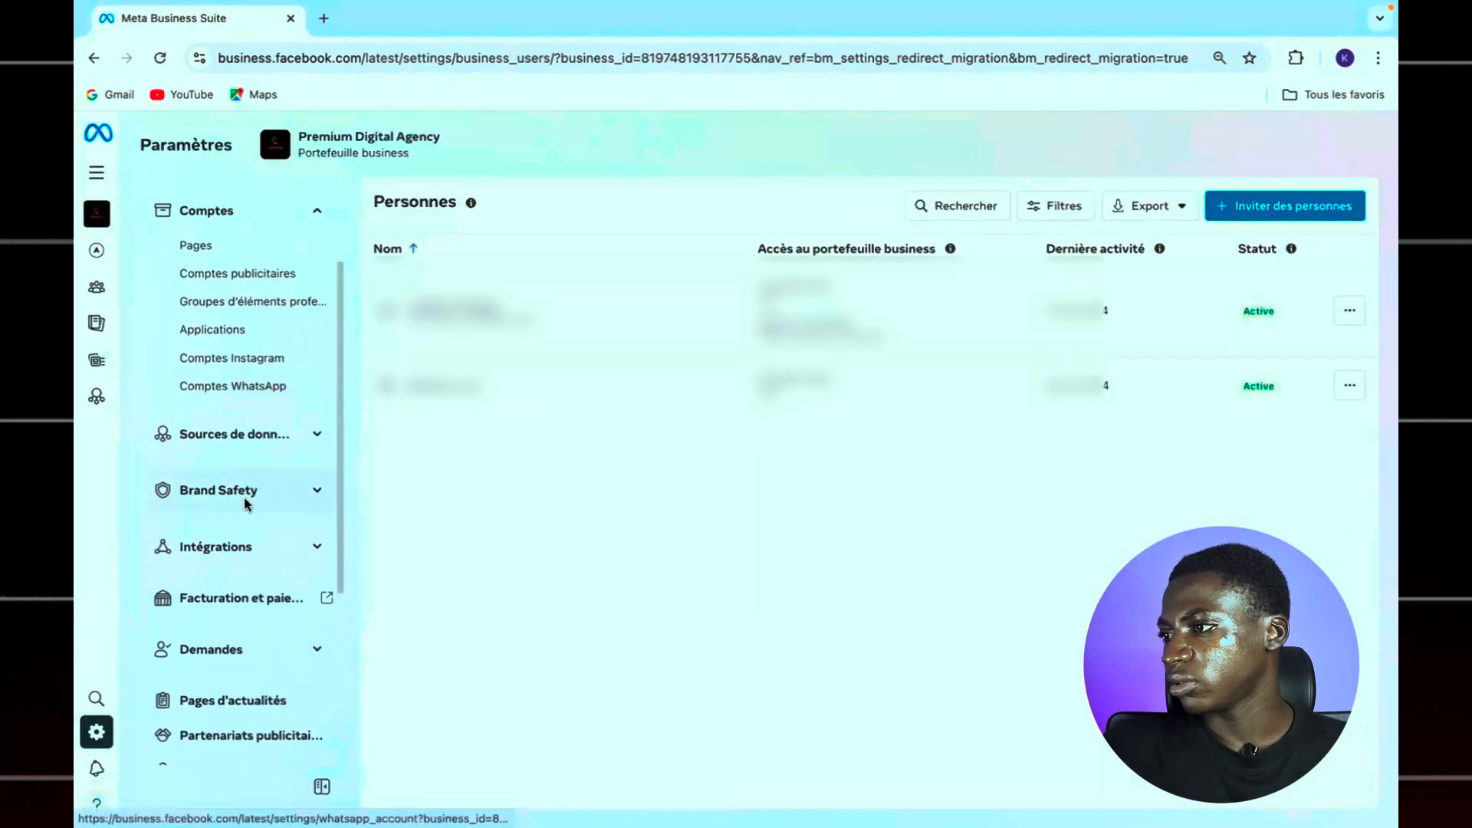
left_click(261, 418)
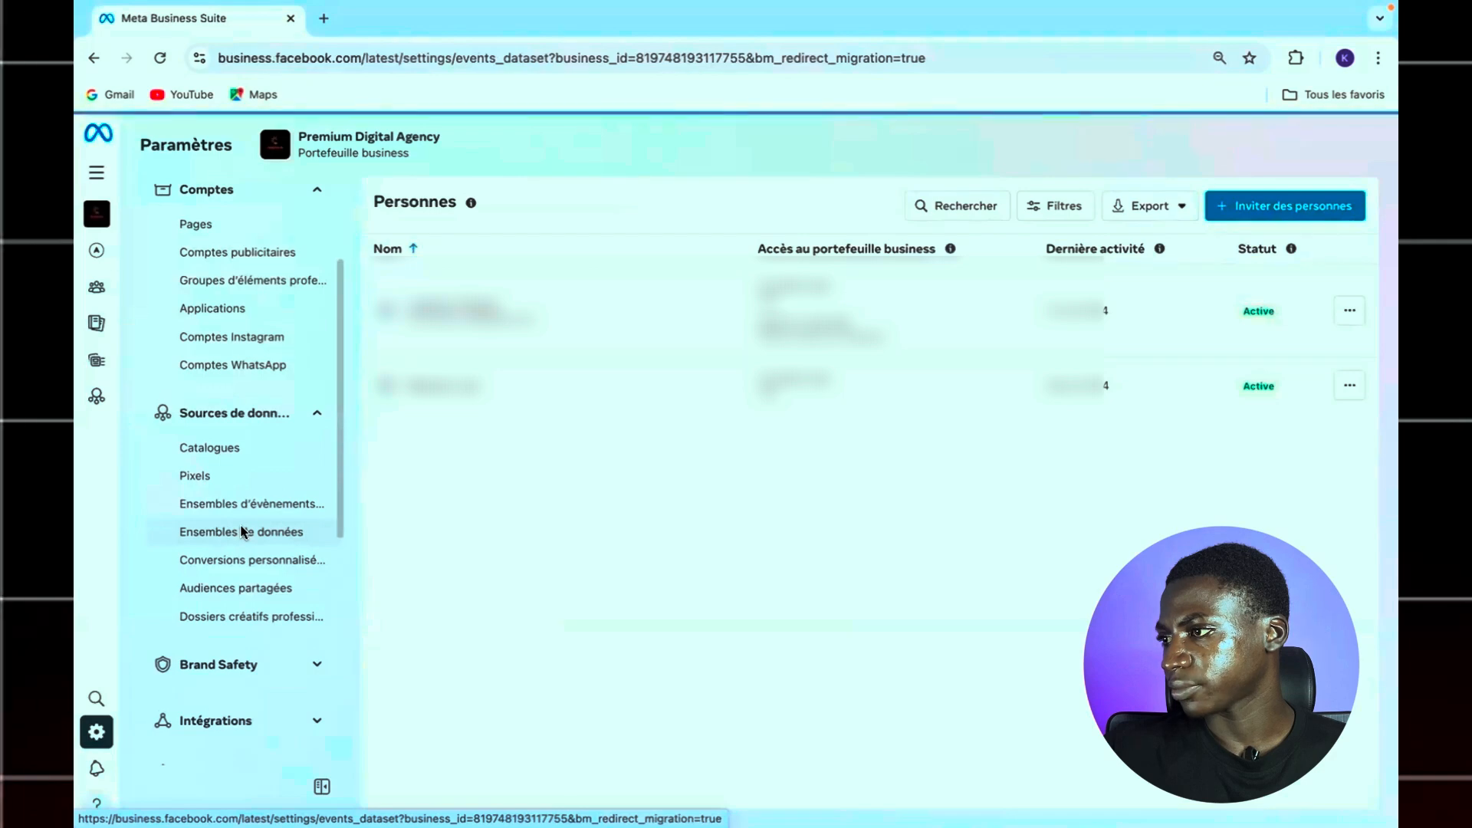
left_click(245, 531)
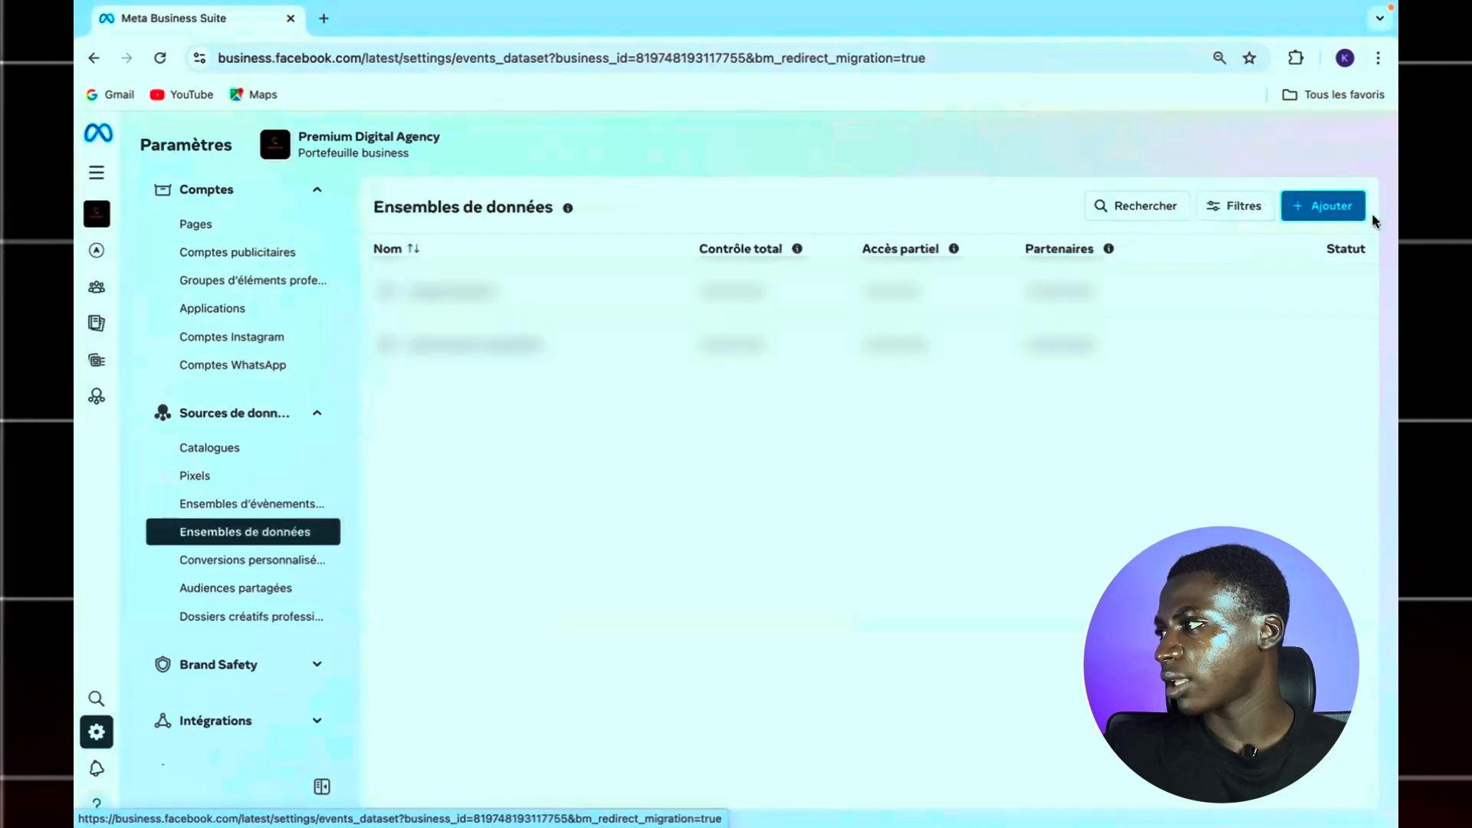
Create a new data set named "bottes"
left_click(1318, 208)
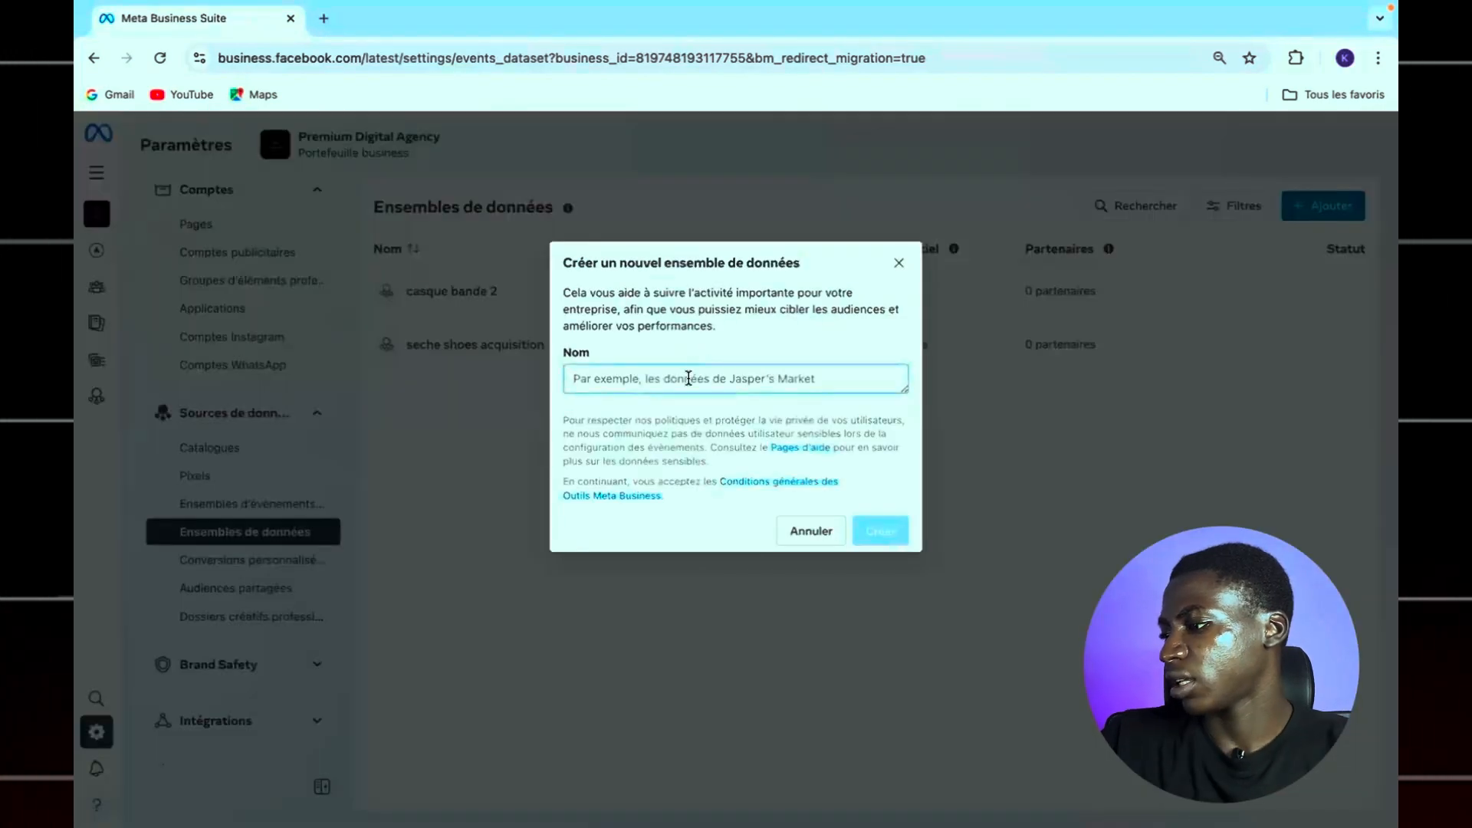
left_click(688, 378)
type("b")
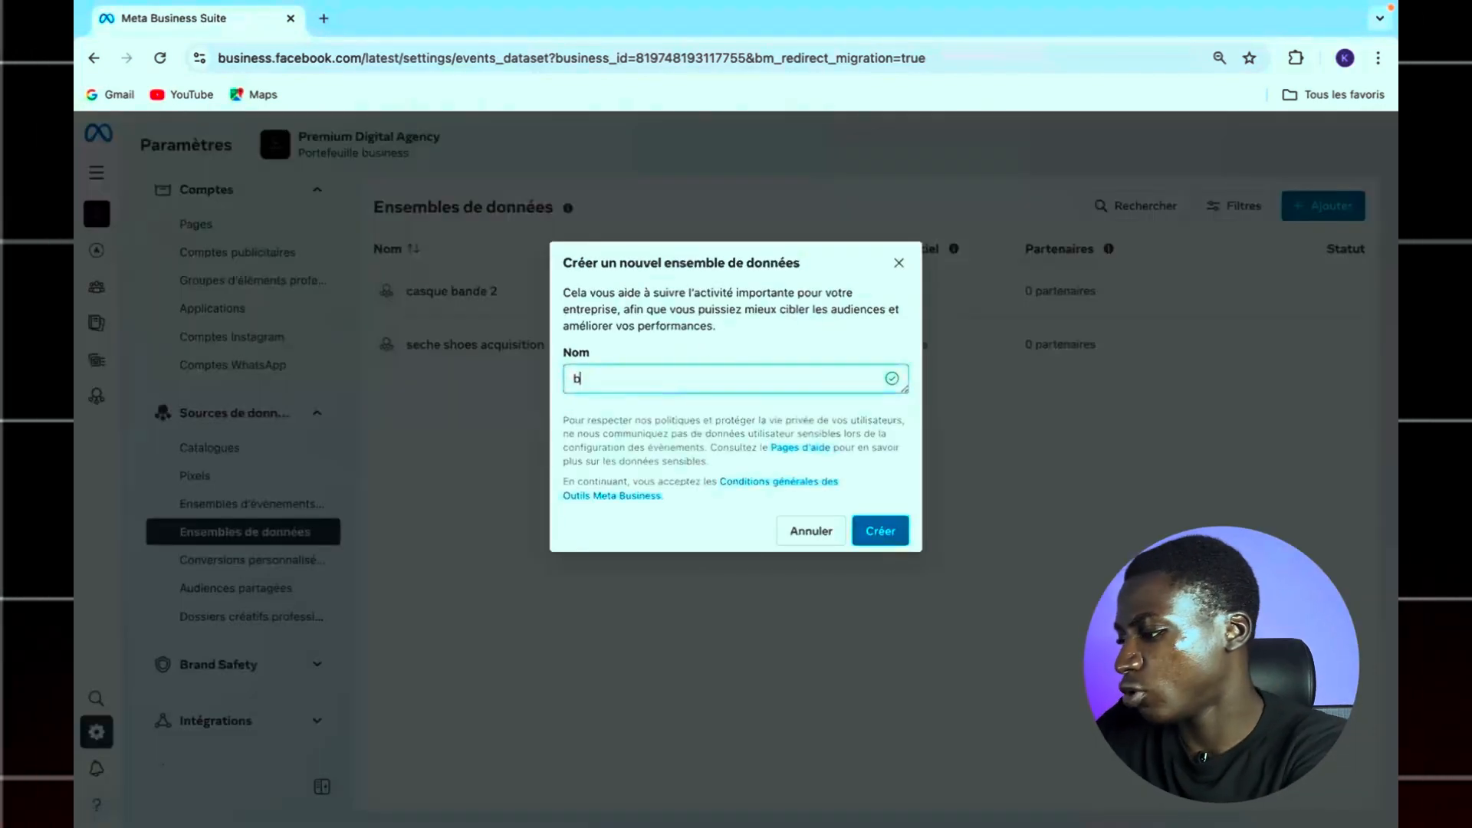
type("ottes")
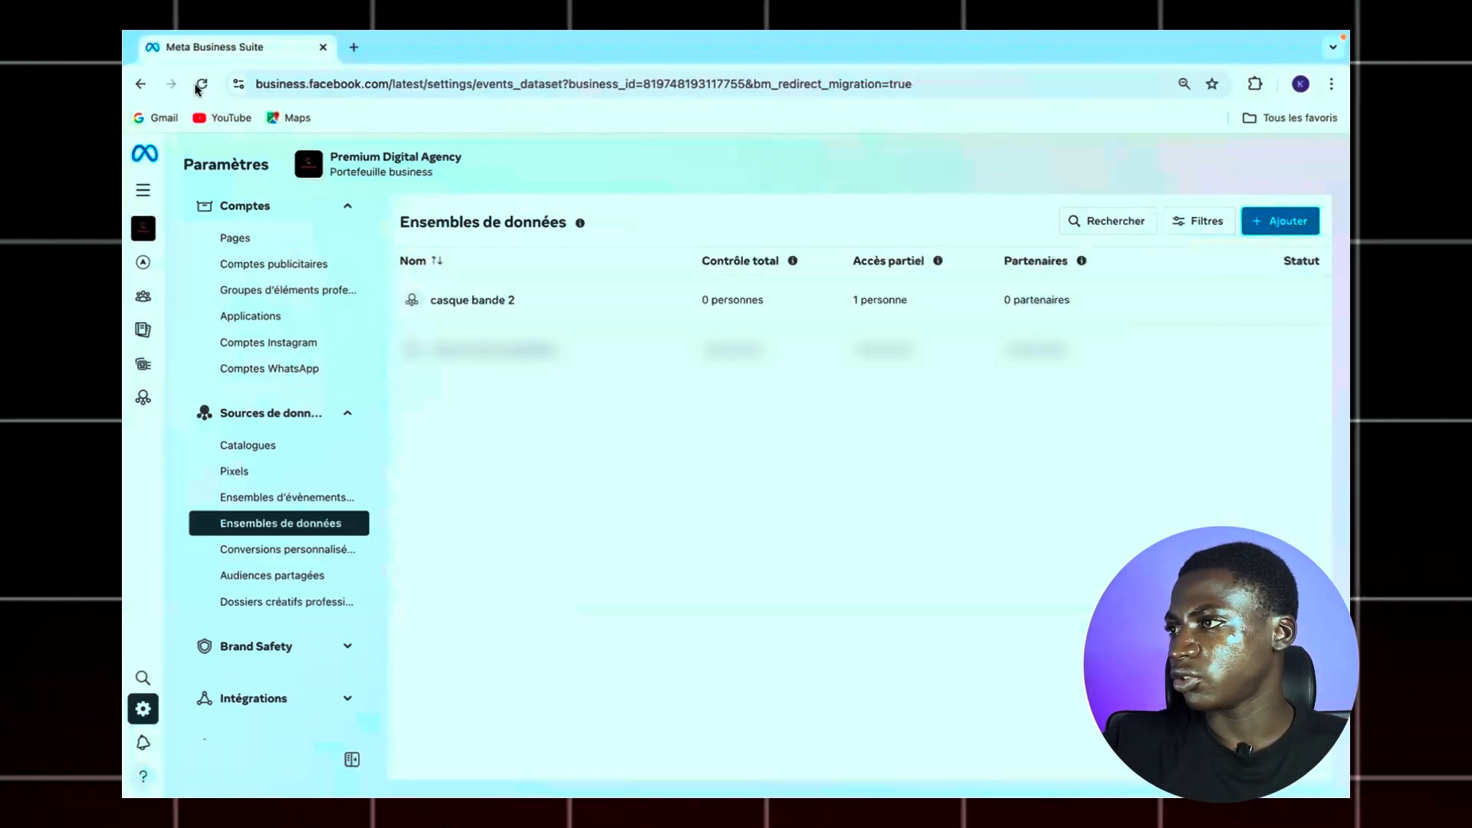
Reload the data set list and open the bottes data set in the Events Manager
left_click(202, 85)
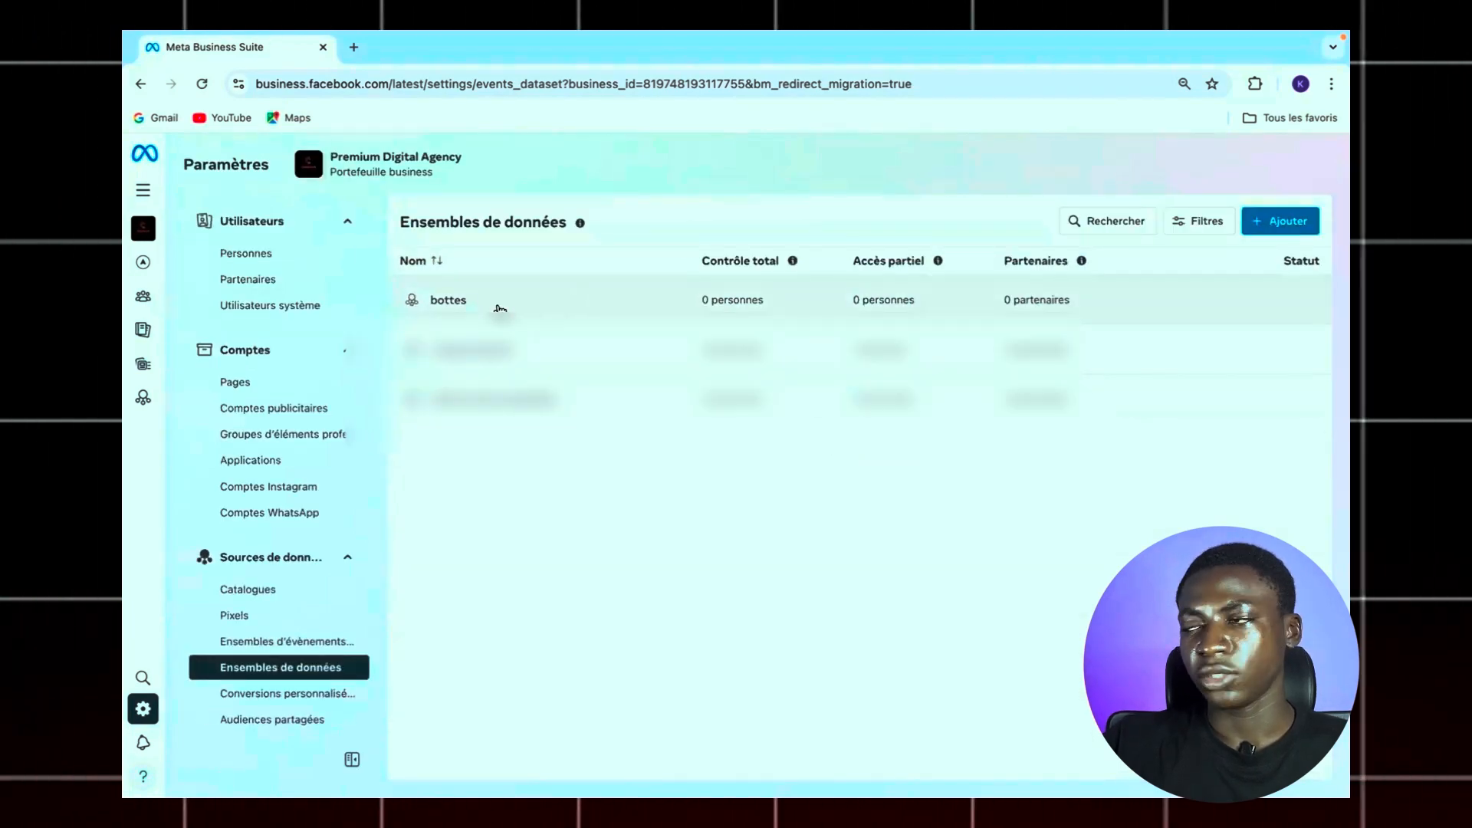
left_click(500, 308)
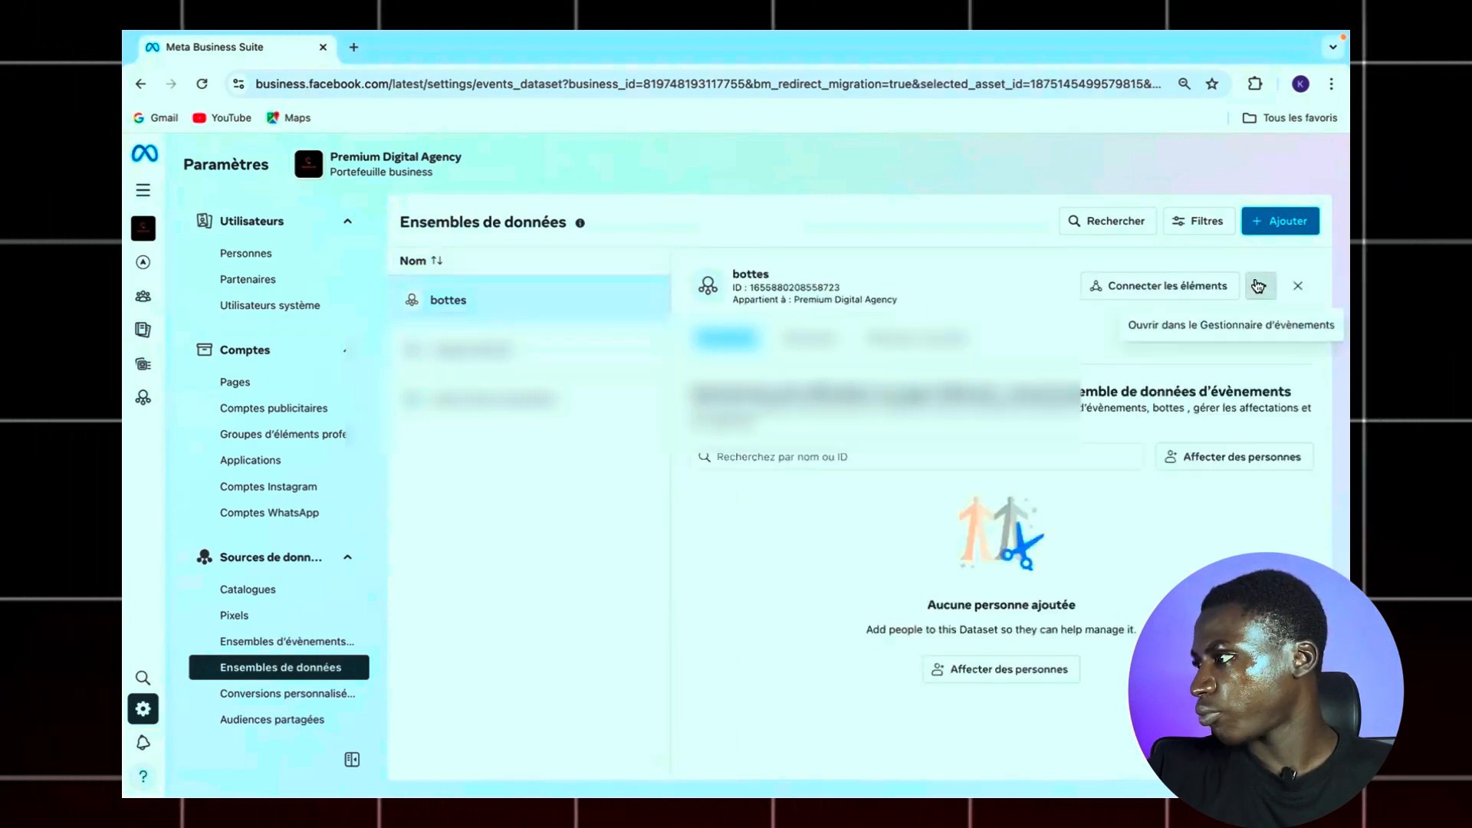
left_click(1178, 329)
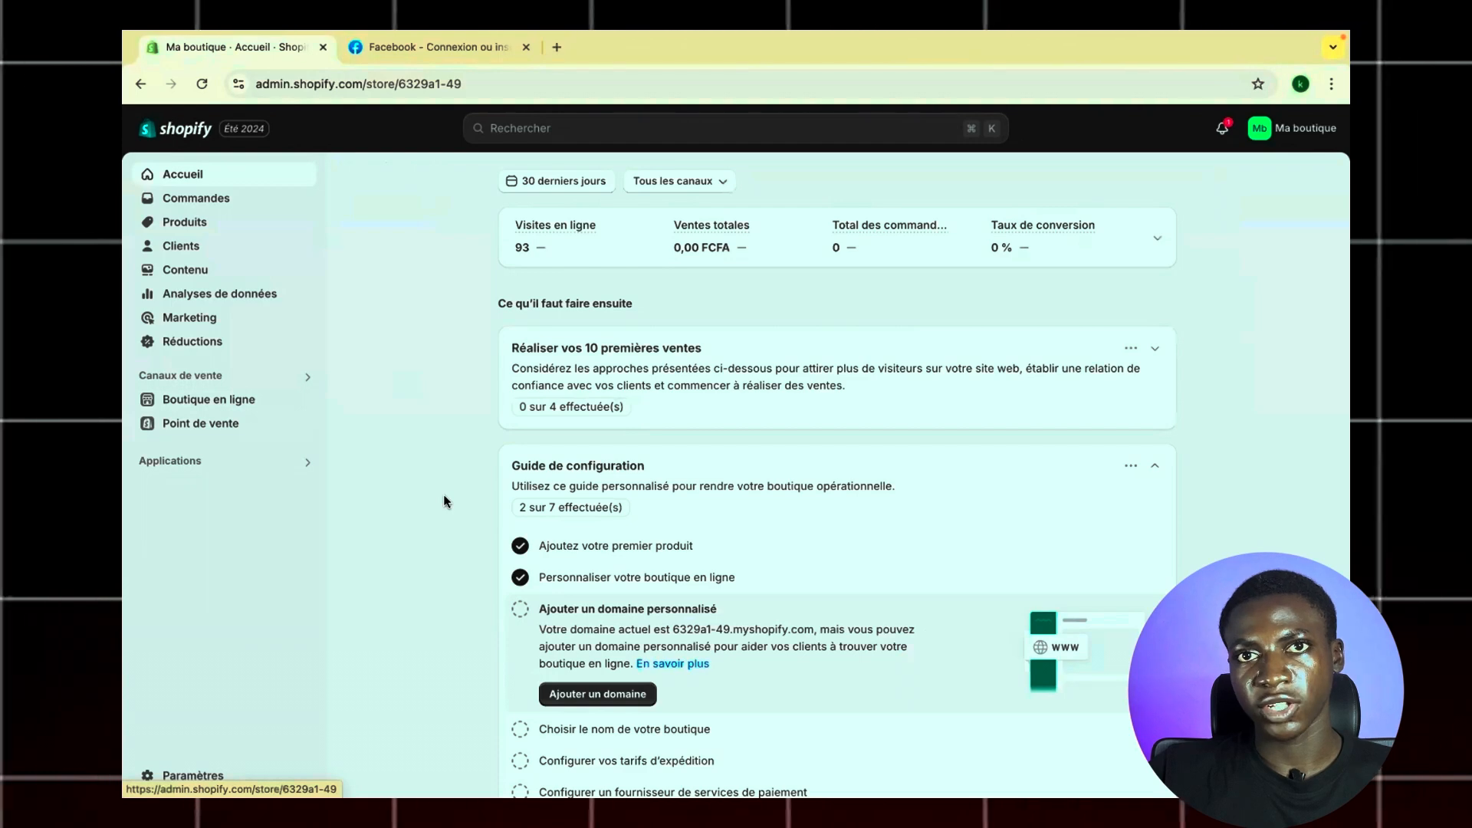
Switch to the Shopify admin, open the Shopify App Store from the recommended applications and search it for "pixel meta"
left_click(214, 466)
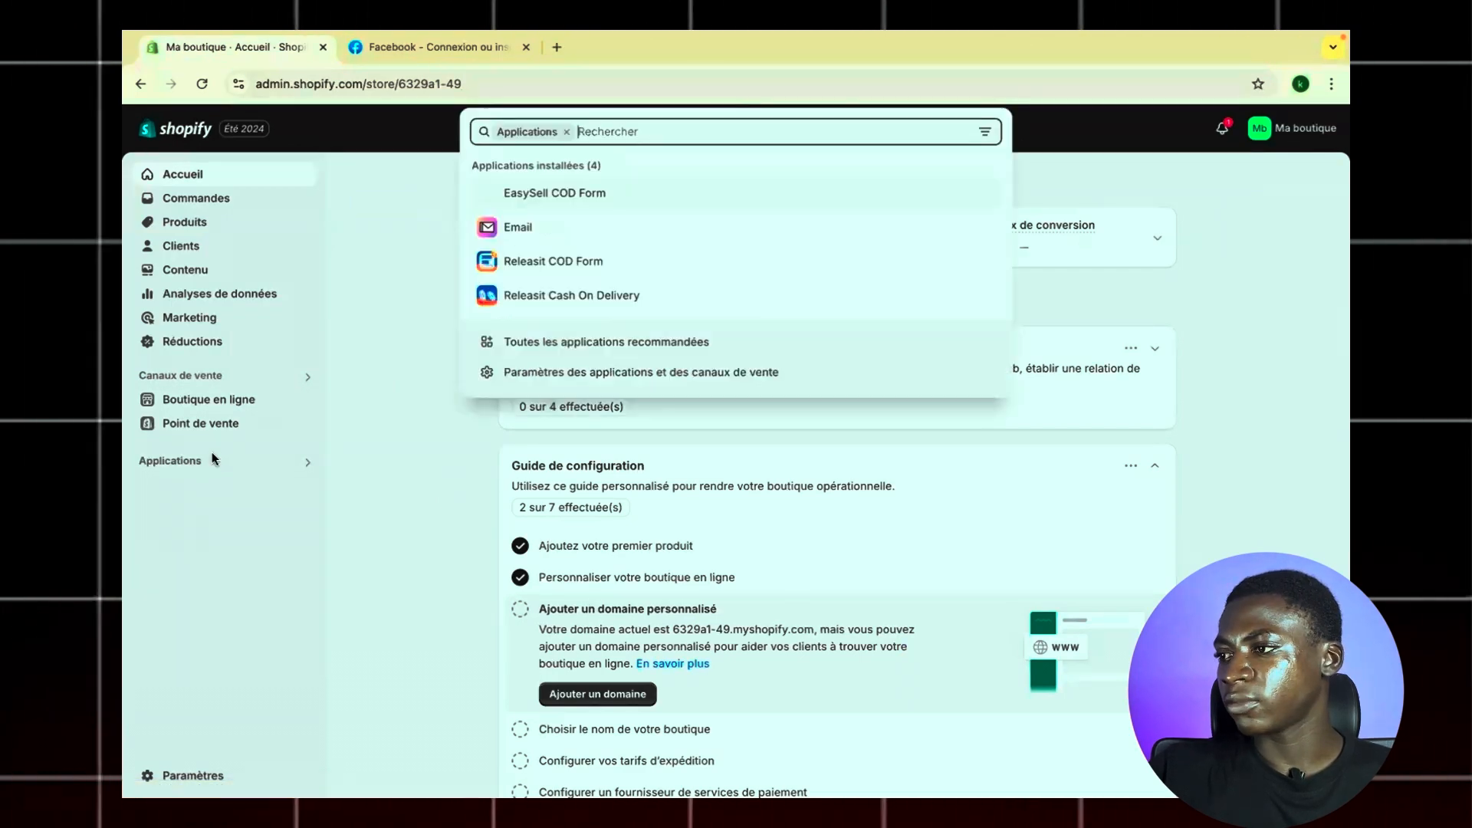
left_click(601, 341)
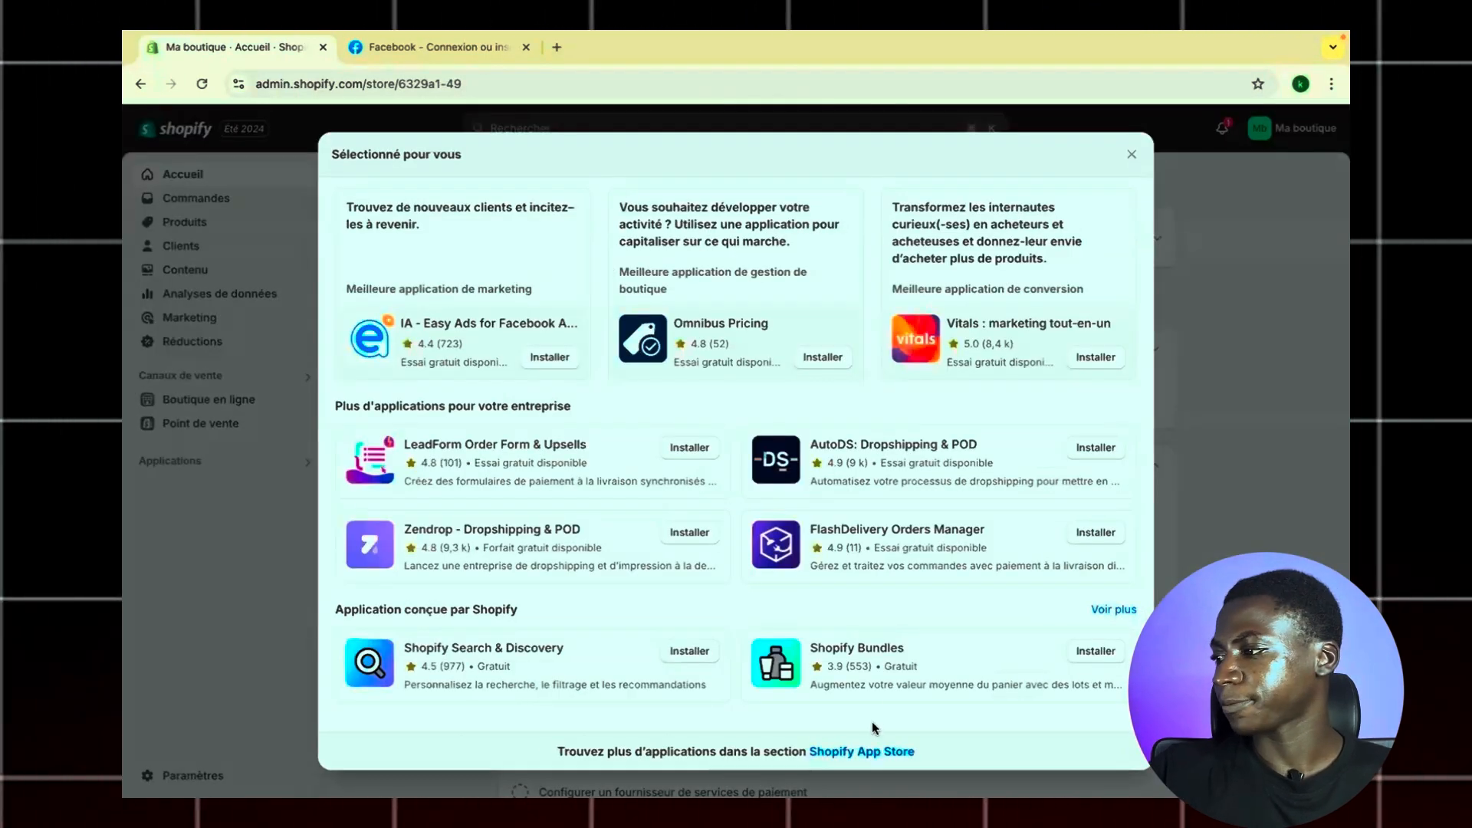
left_click(847, 752)
type("pixe")
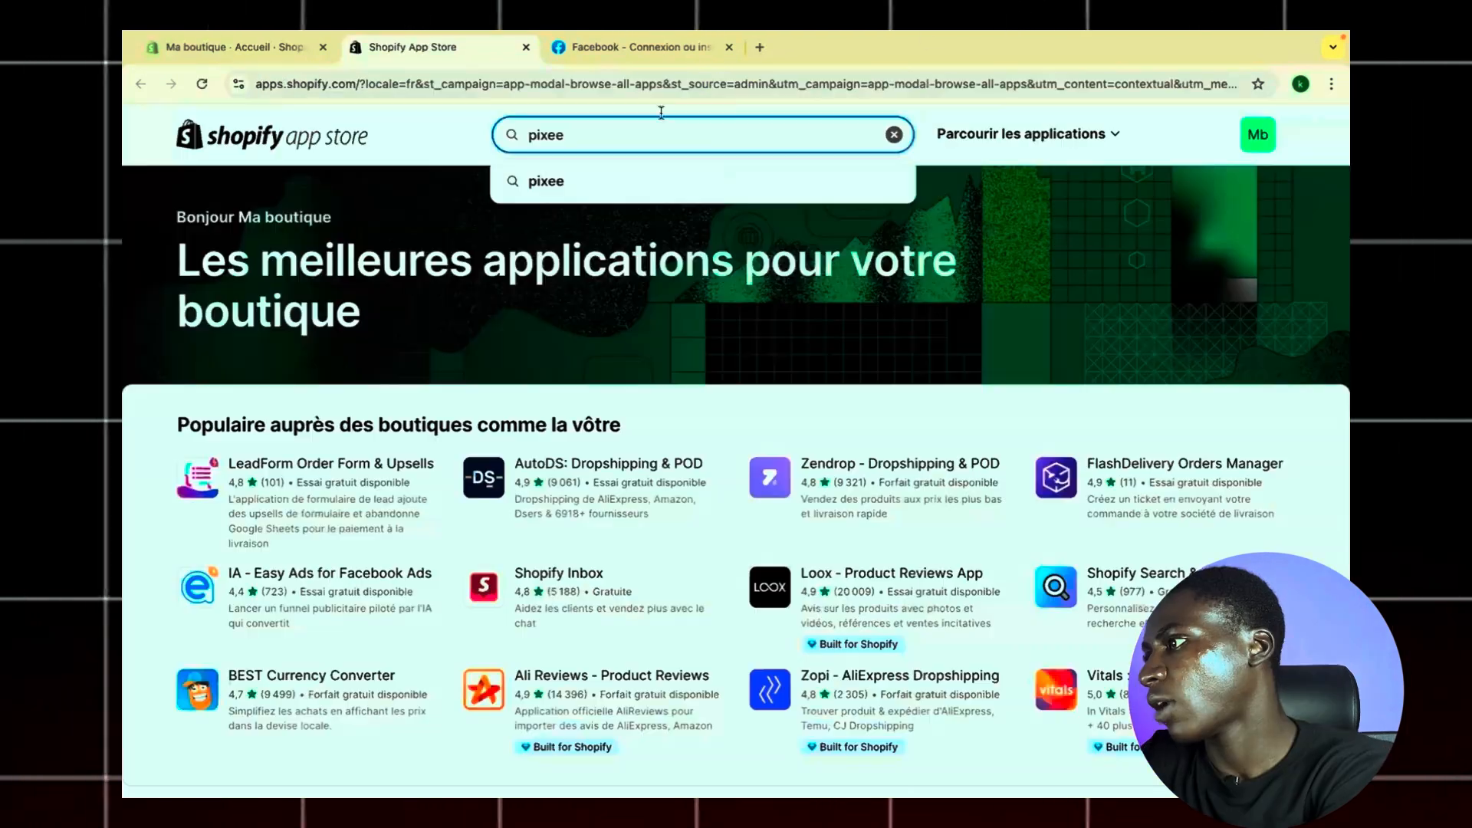
type("l")
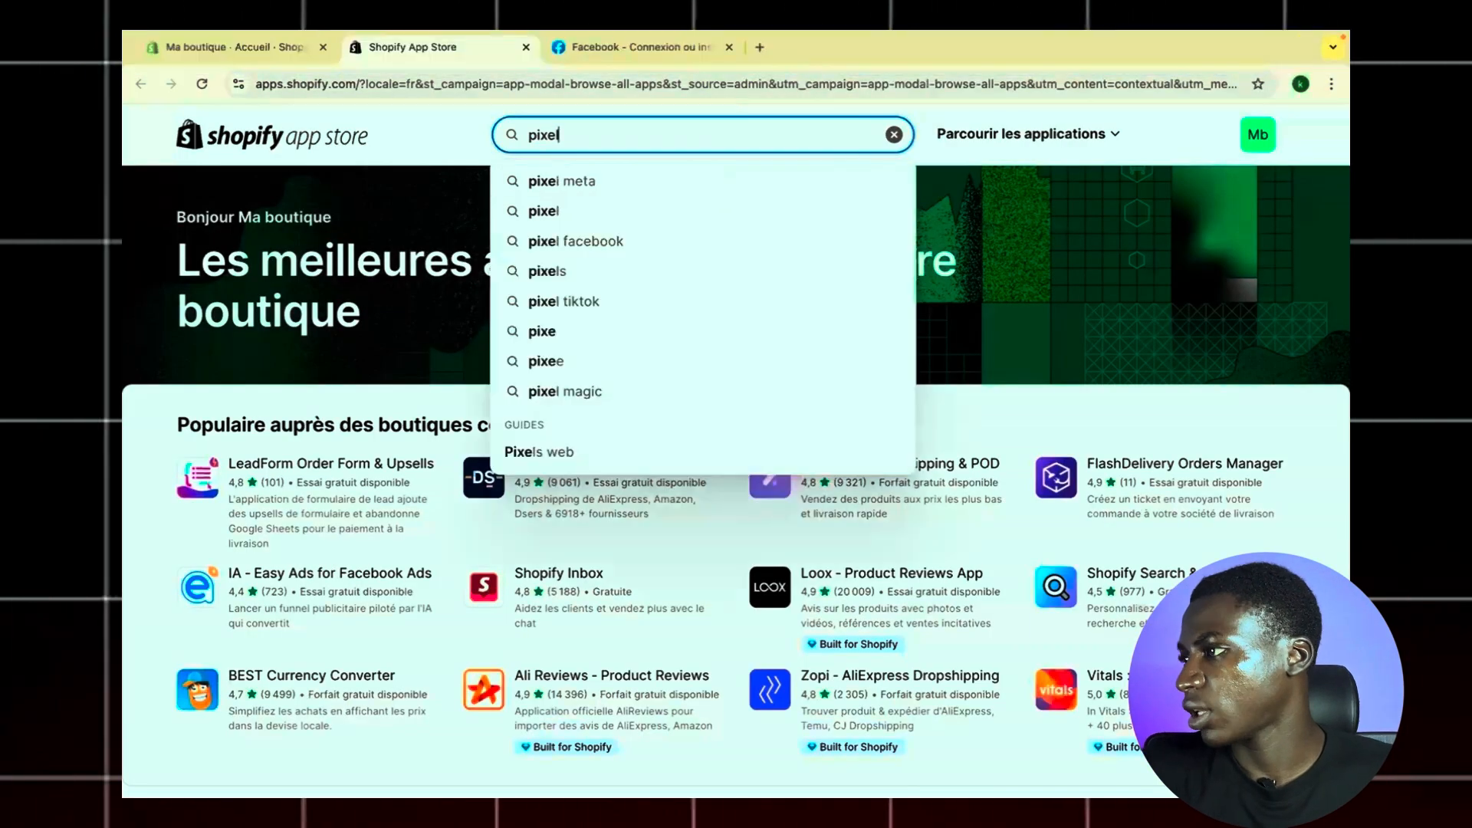
left_click(631, 210)
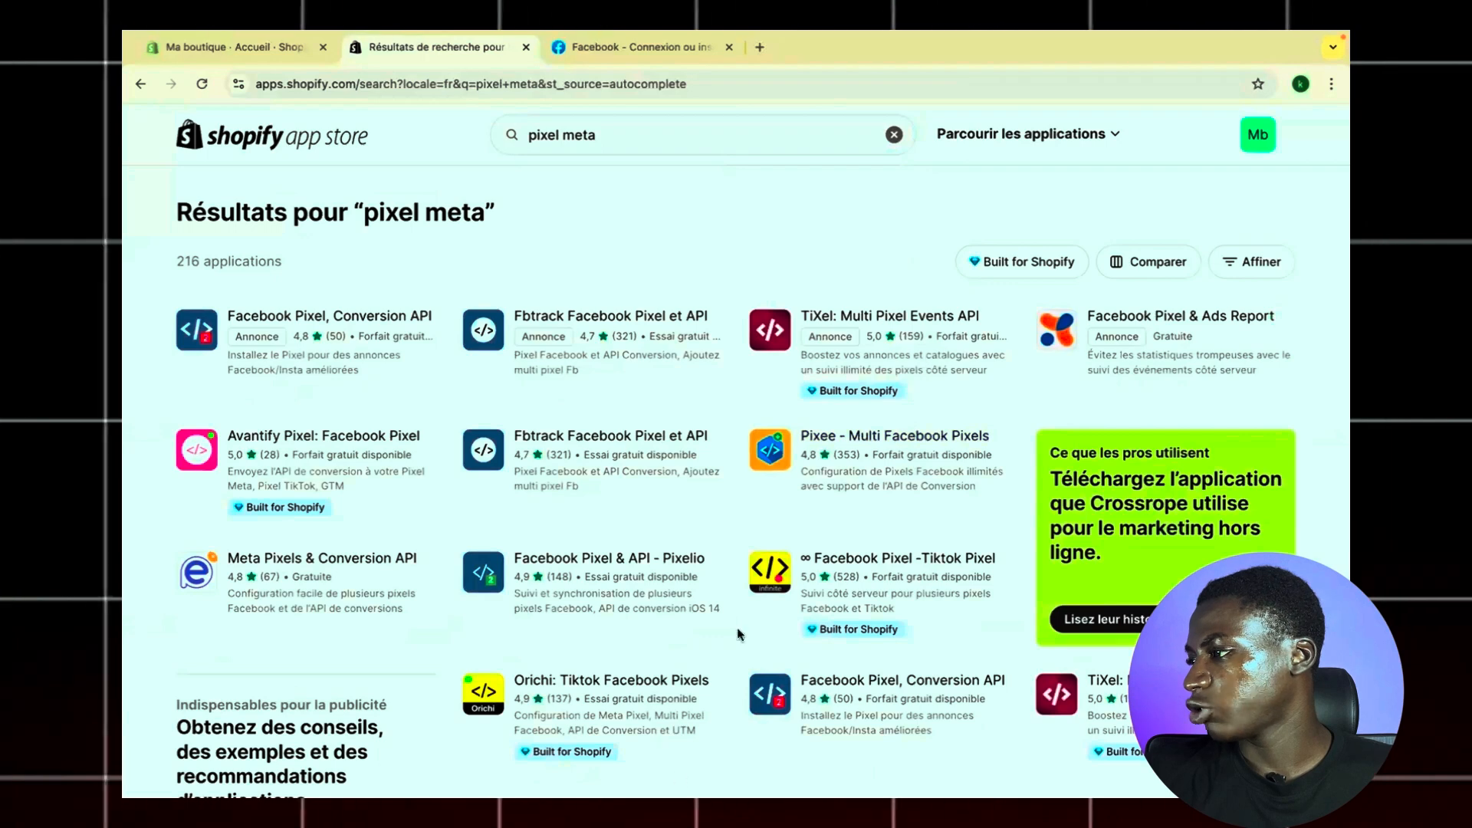
Install the Pixee - Multi Facebook Pixels app on the store
left_click(918, 437)
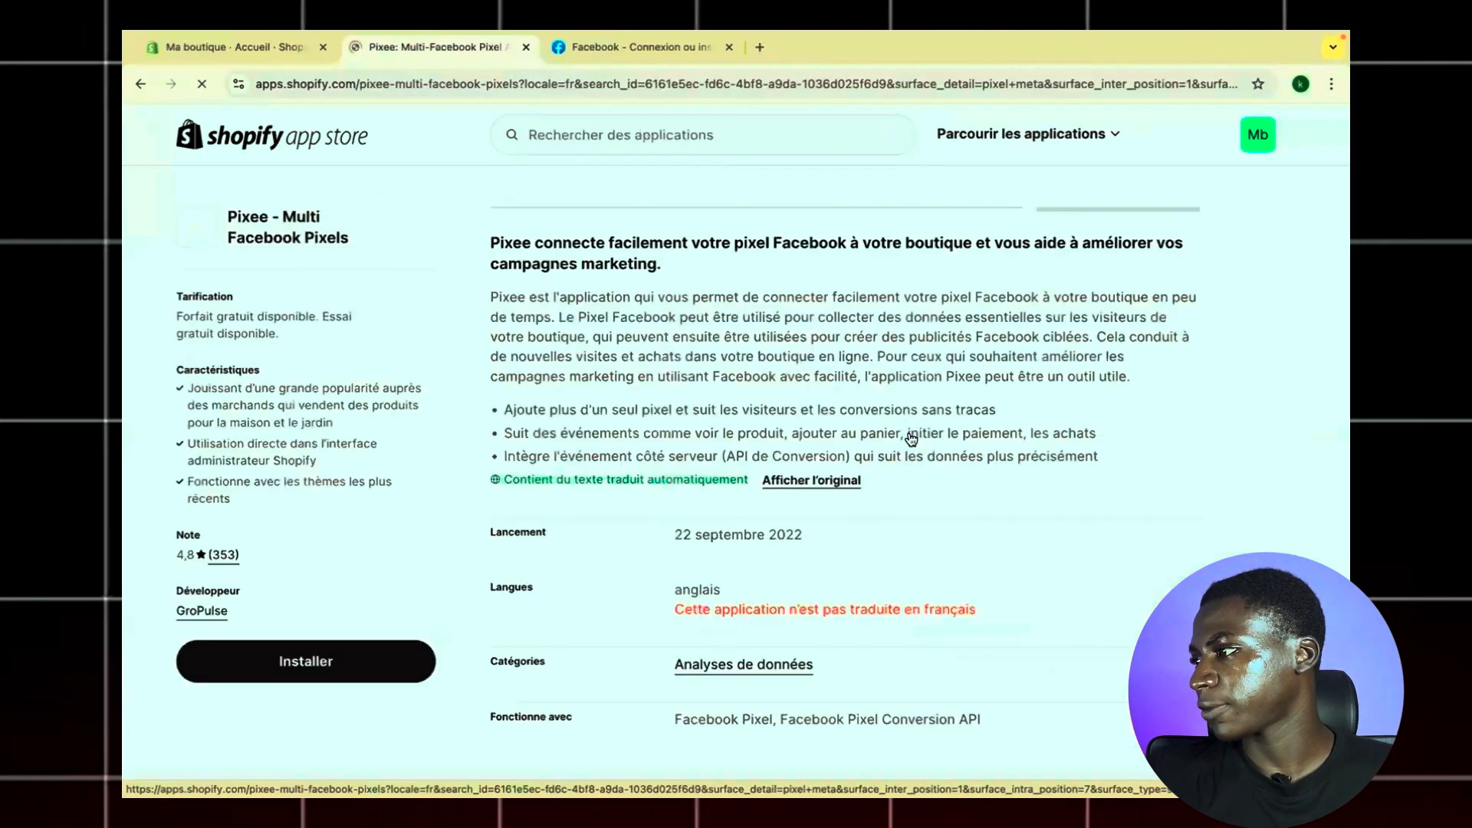
scroll(690, 359, "down", 5)
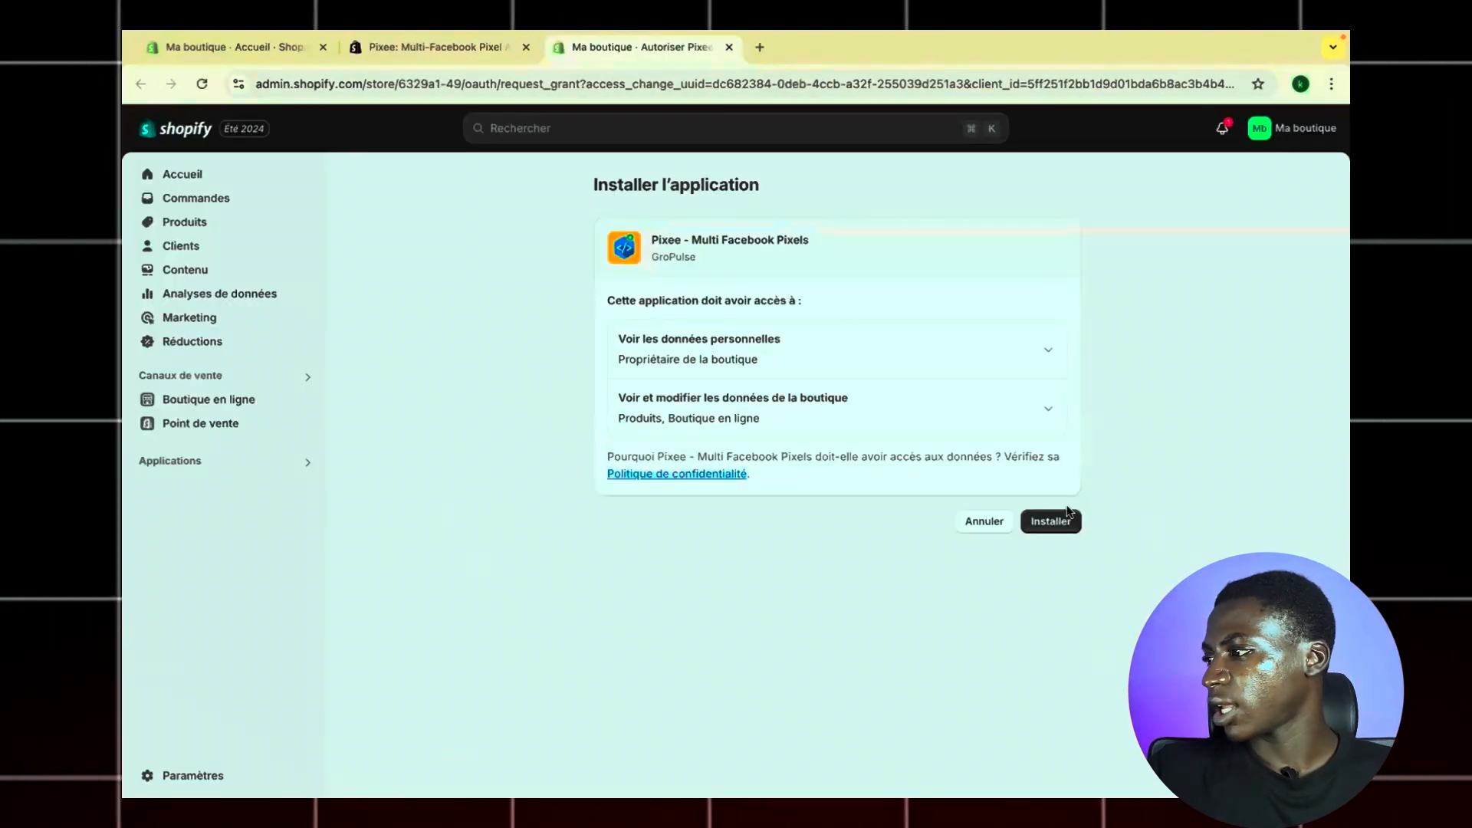
left_click(1067, 514)
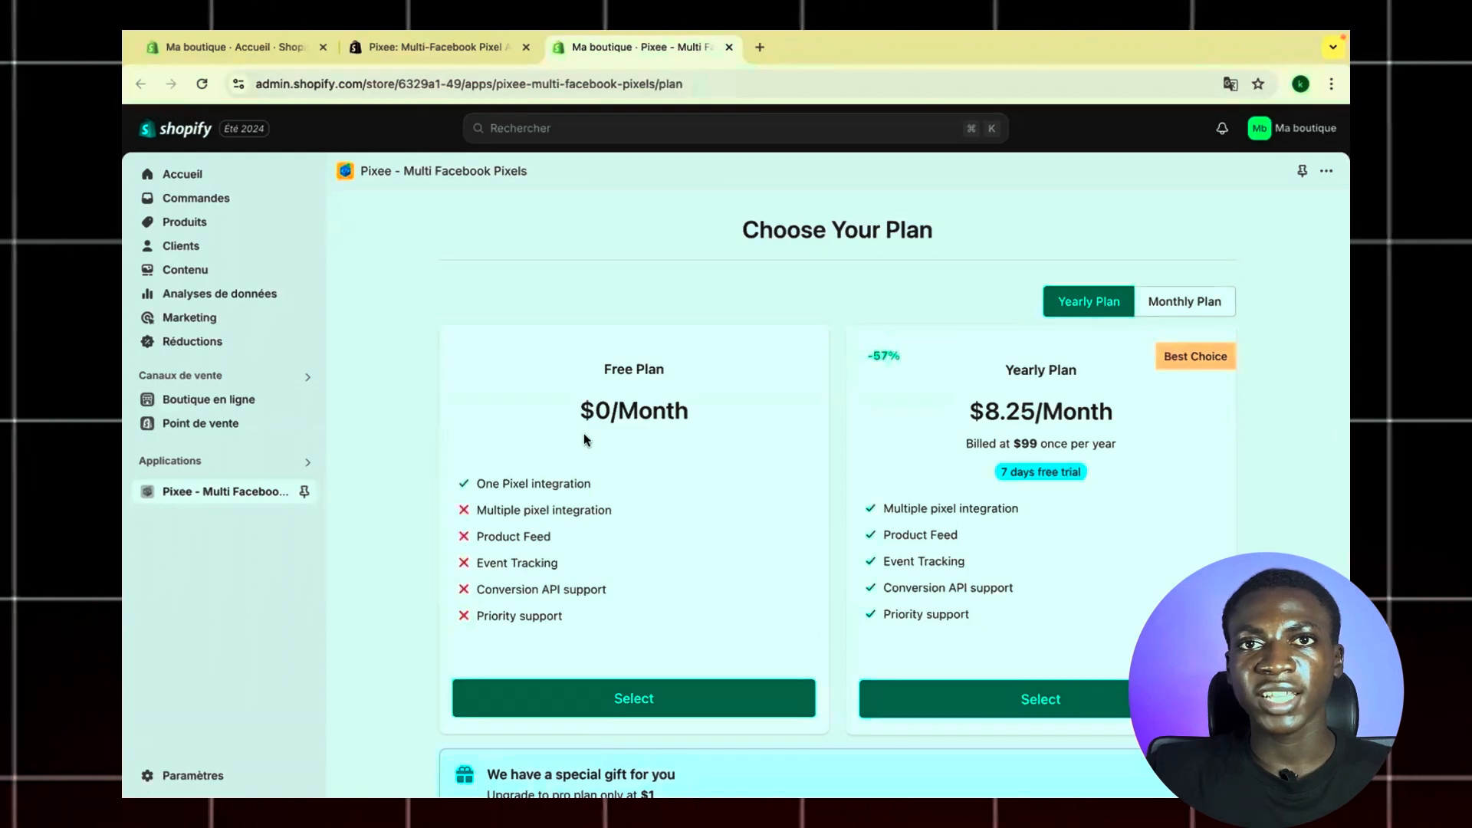
Compare the features of Pixee's Free Plan and Yearly Plan, including single and multiple pixel integration
scroll(584, 439, "down", 2)
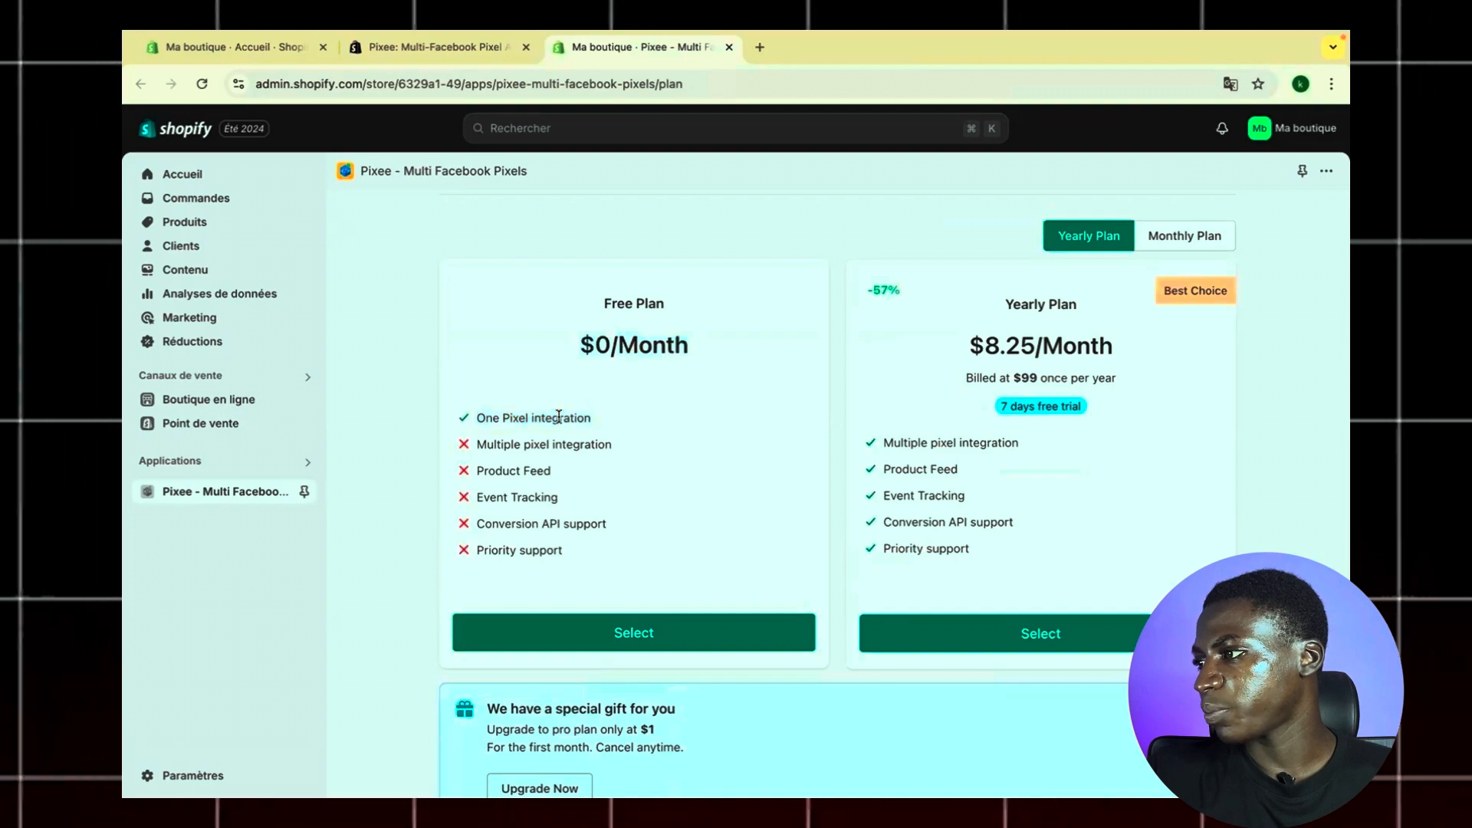
double_click(529, 442)
scroll(960, 378, "up", 2)
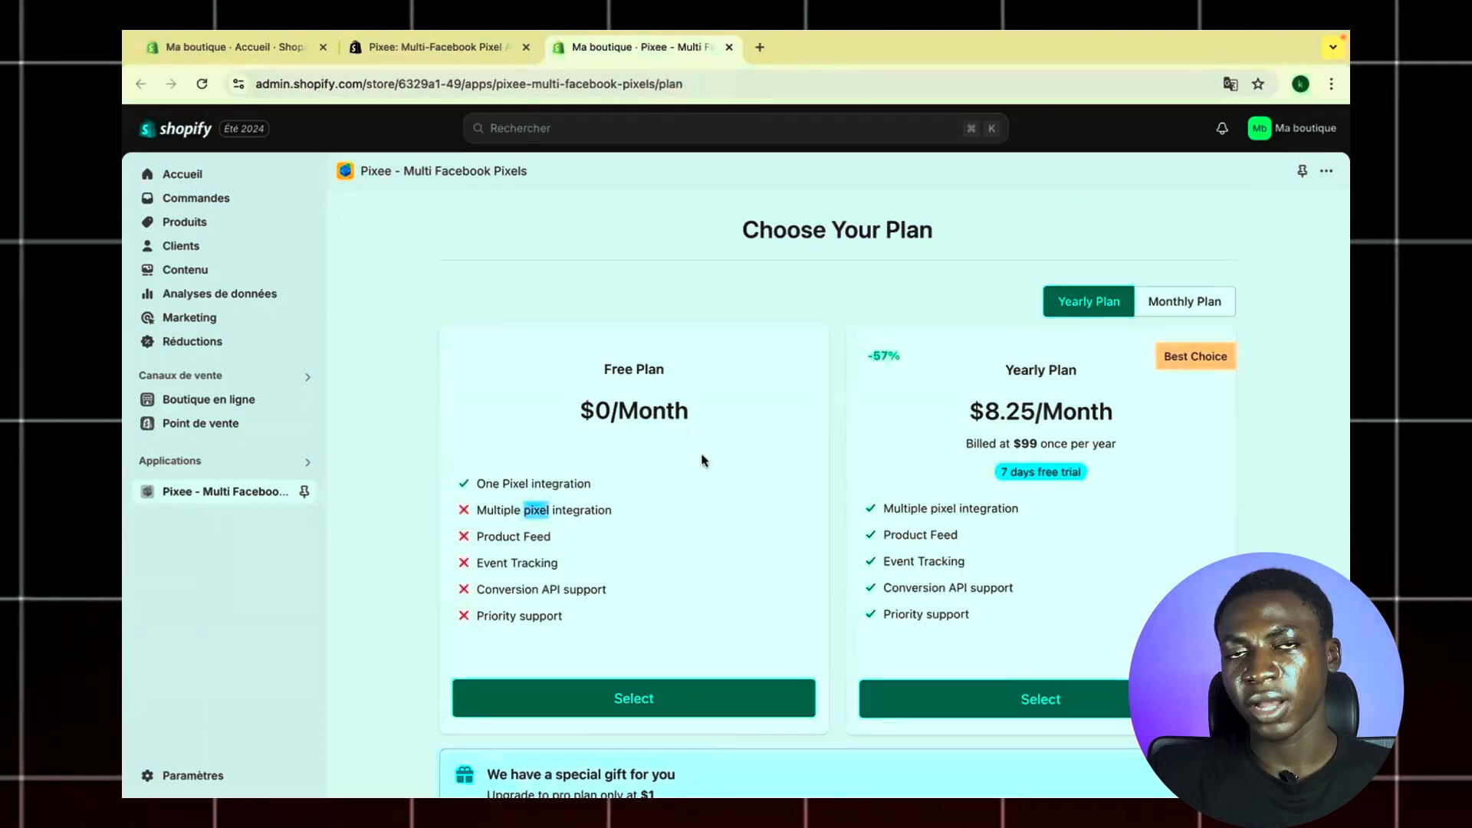
scroll(700, 460, "down", 4)
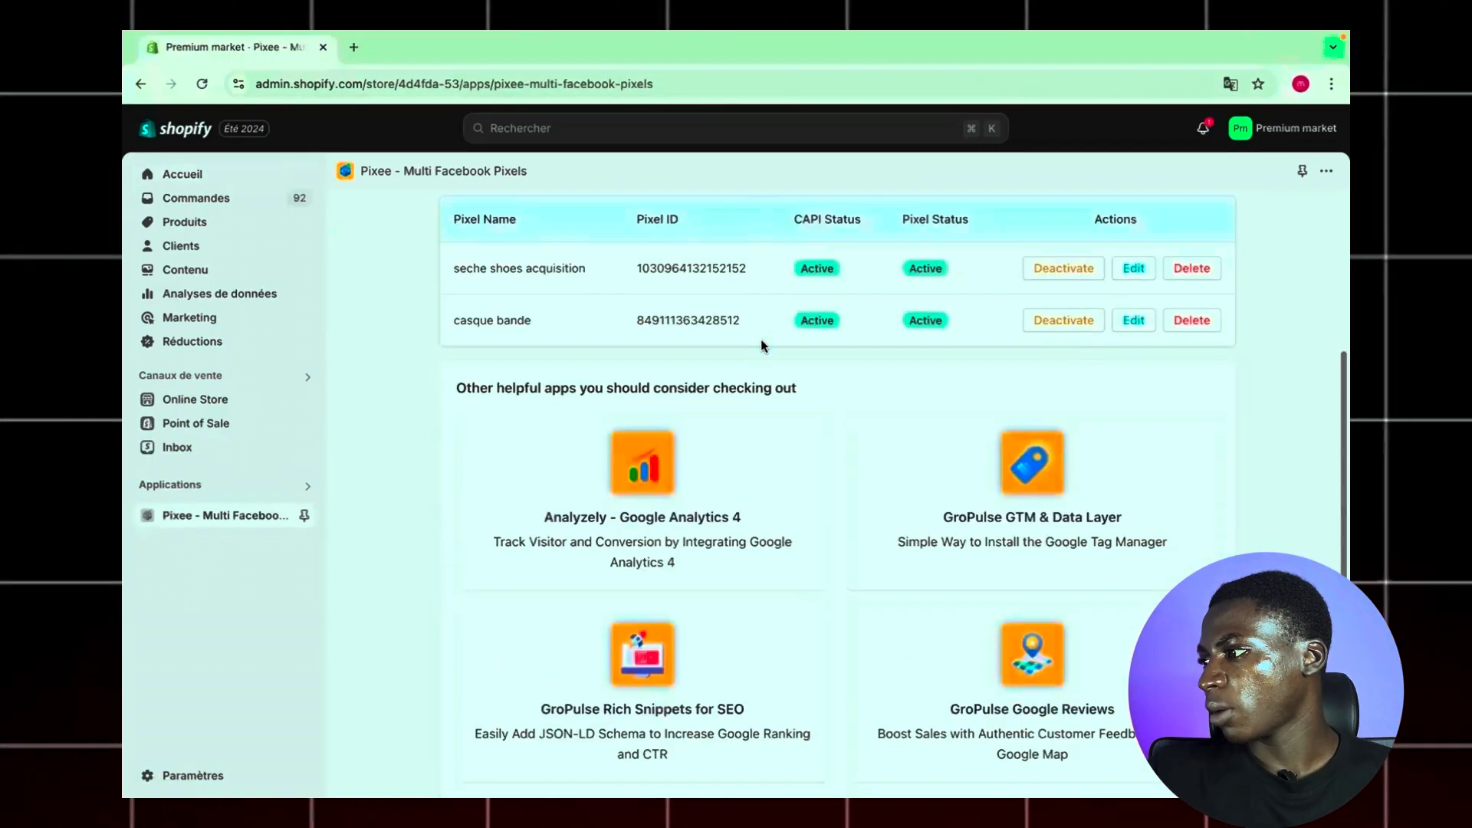
Review the pixel list in the Premium market store's Pixee dashboard and open the form for adding a new pixel
scroll(761, 339, "up", 2)
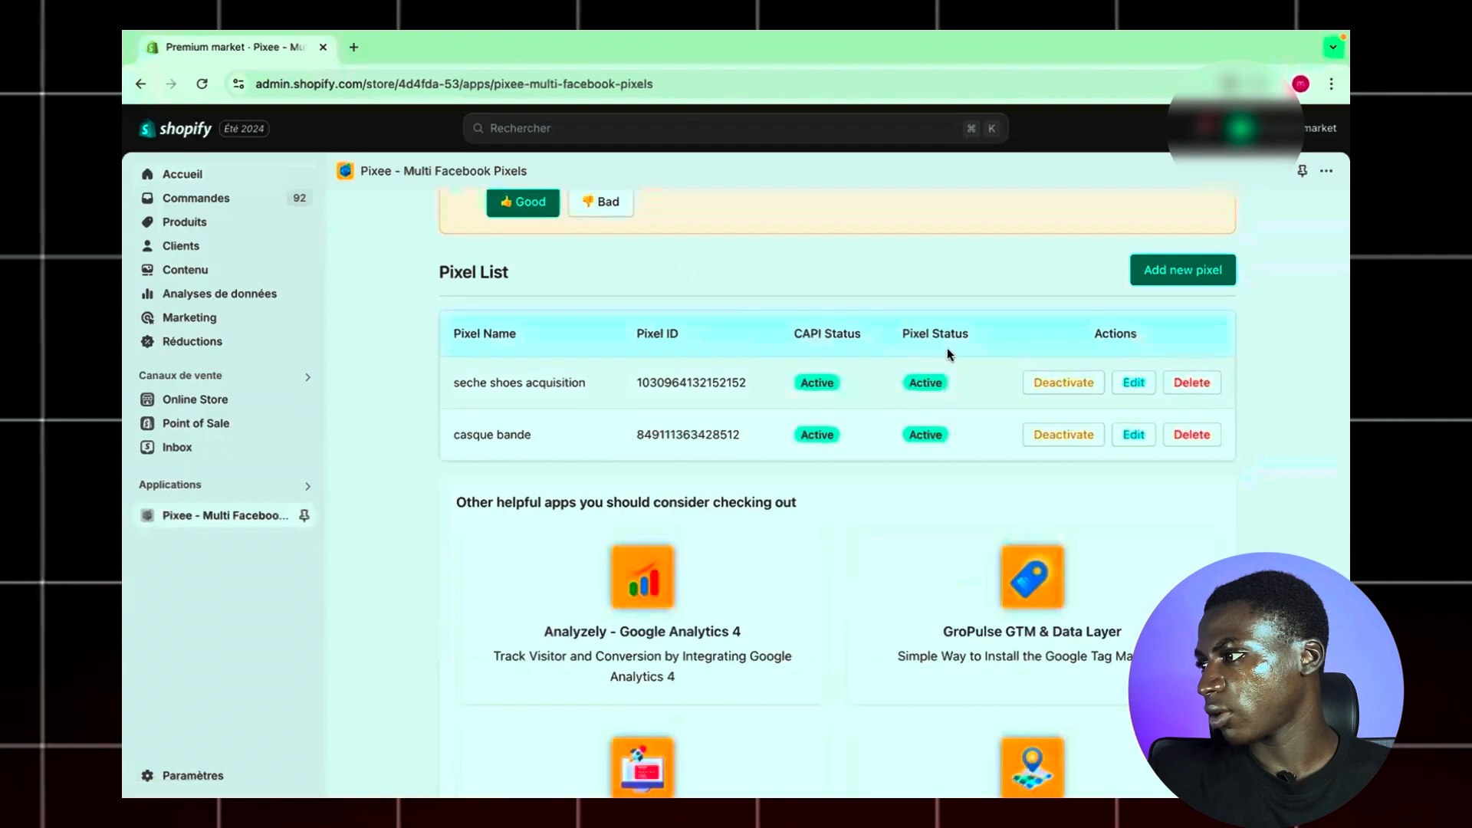
scroll(933, 348, "up", 2)
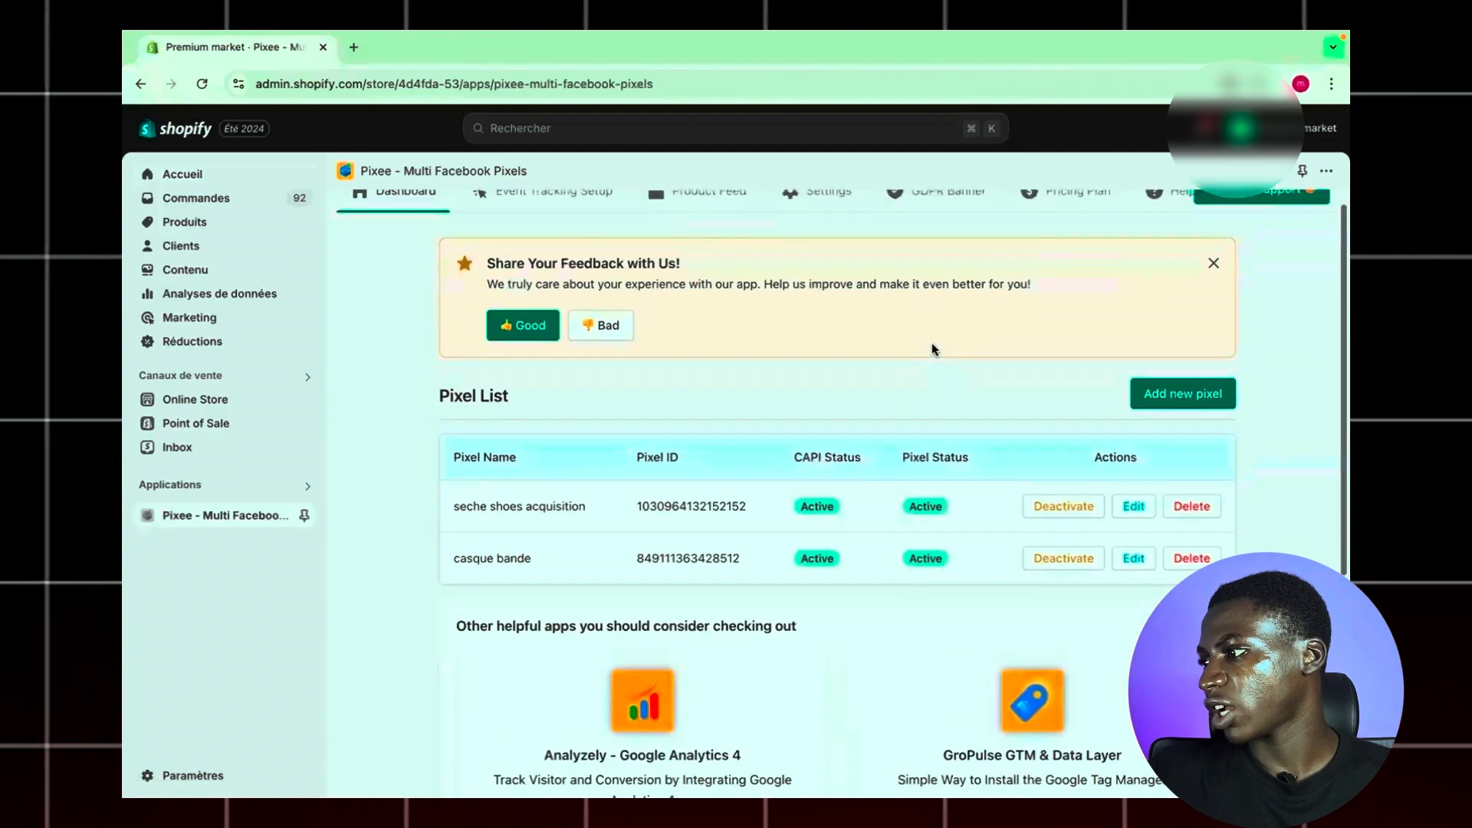
scroll(931, 349, "down", 5)
scroll(932, 350, "up", 5)
scroll(931, 350, "down", 1)
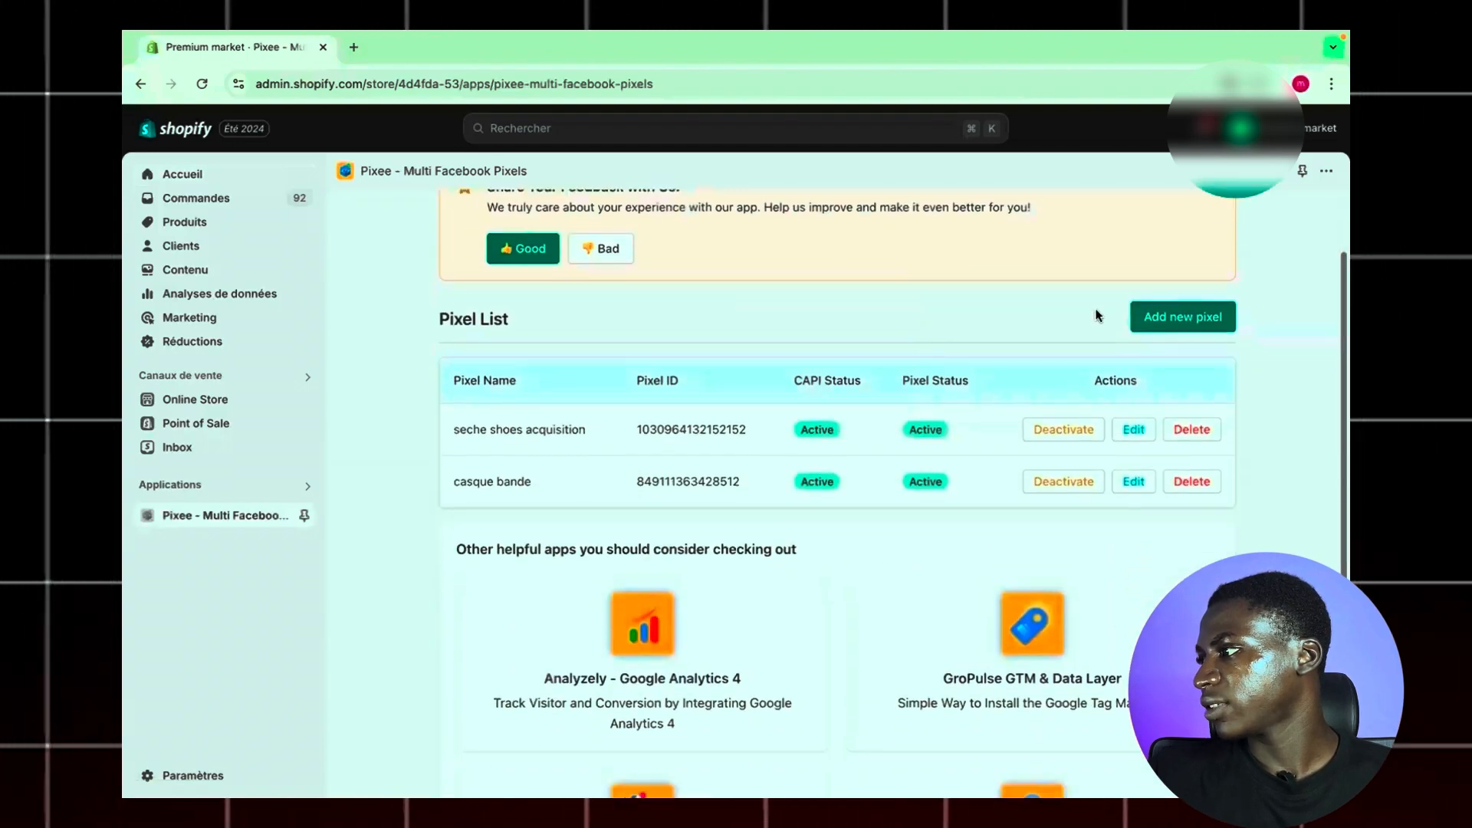
left_click(1183, 320)
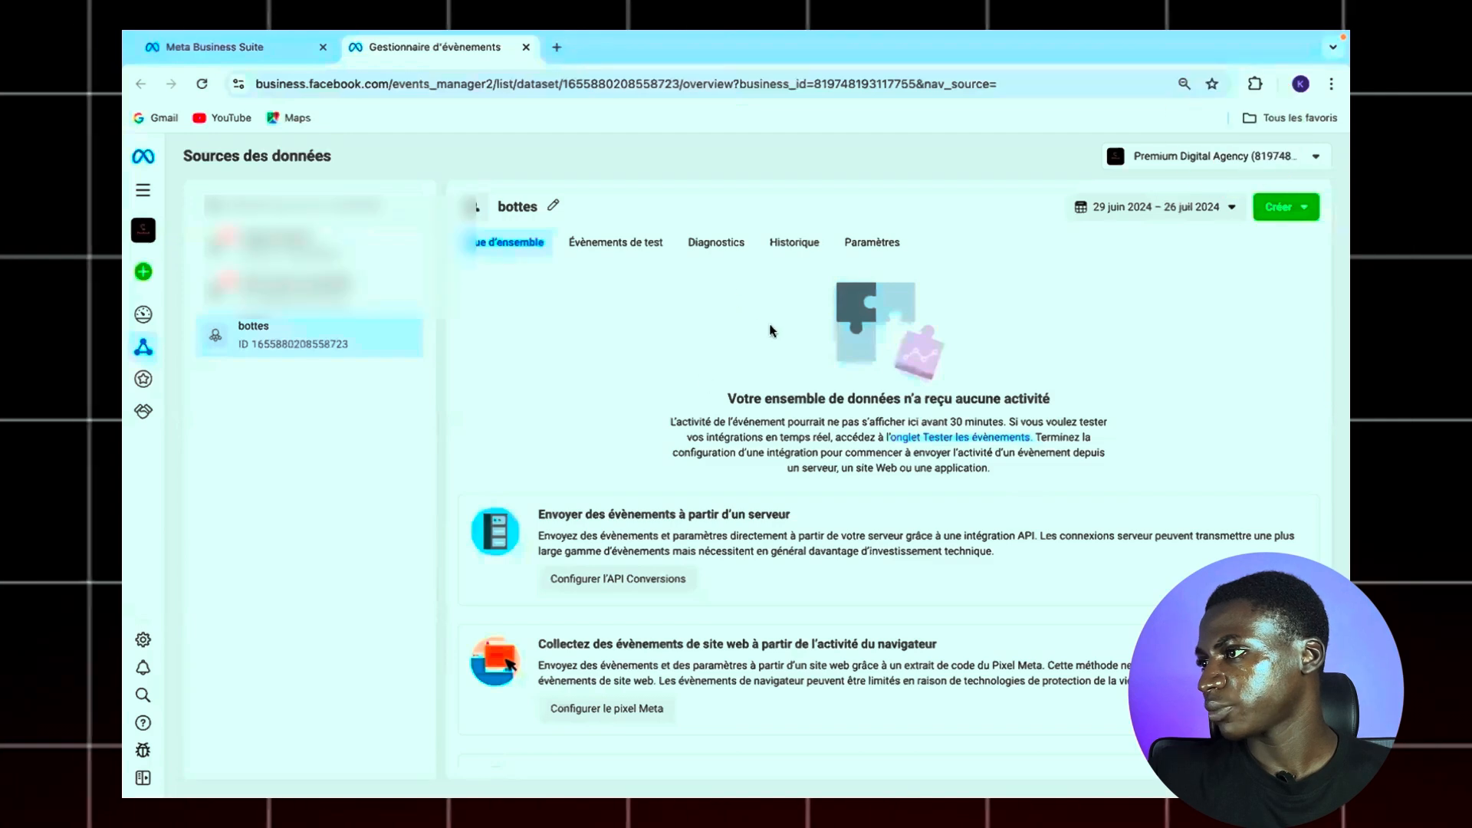
Copy the data set name "bottes" from the Events Manager into the new pixel's name in Pixee
double_click(521, 216)
right_click(522, 214)
left_click(552, 248)
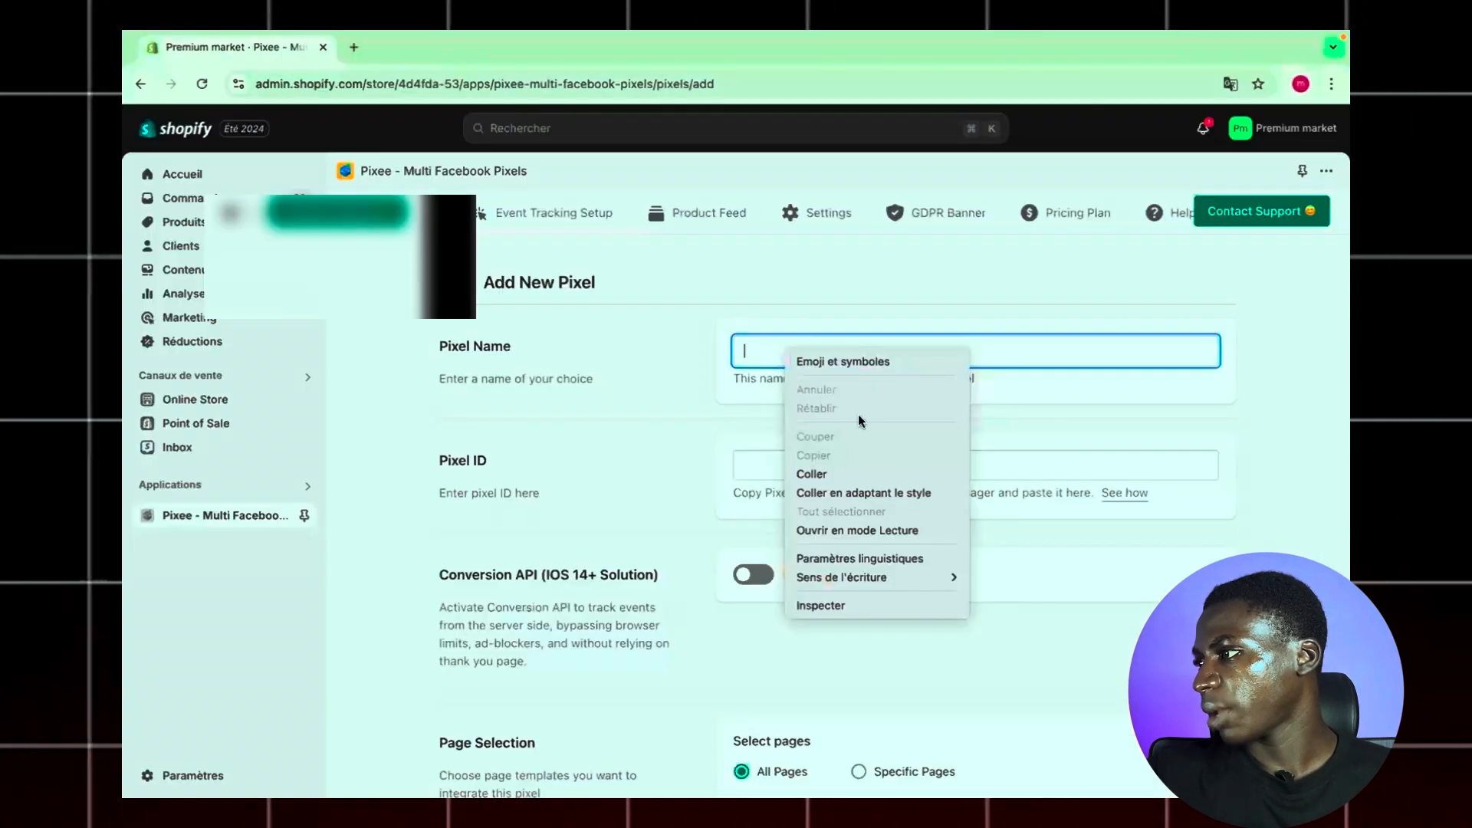
left_click(841, 475)
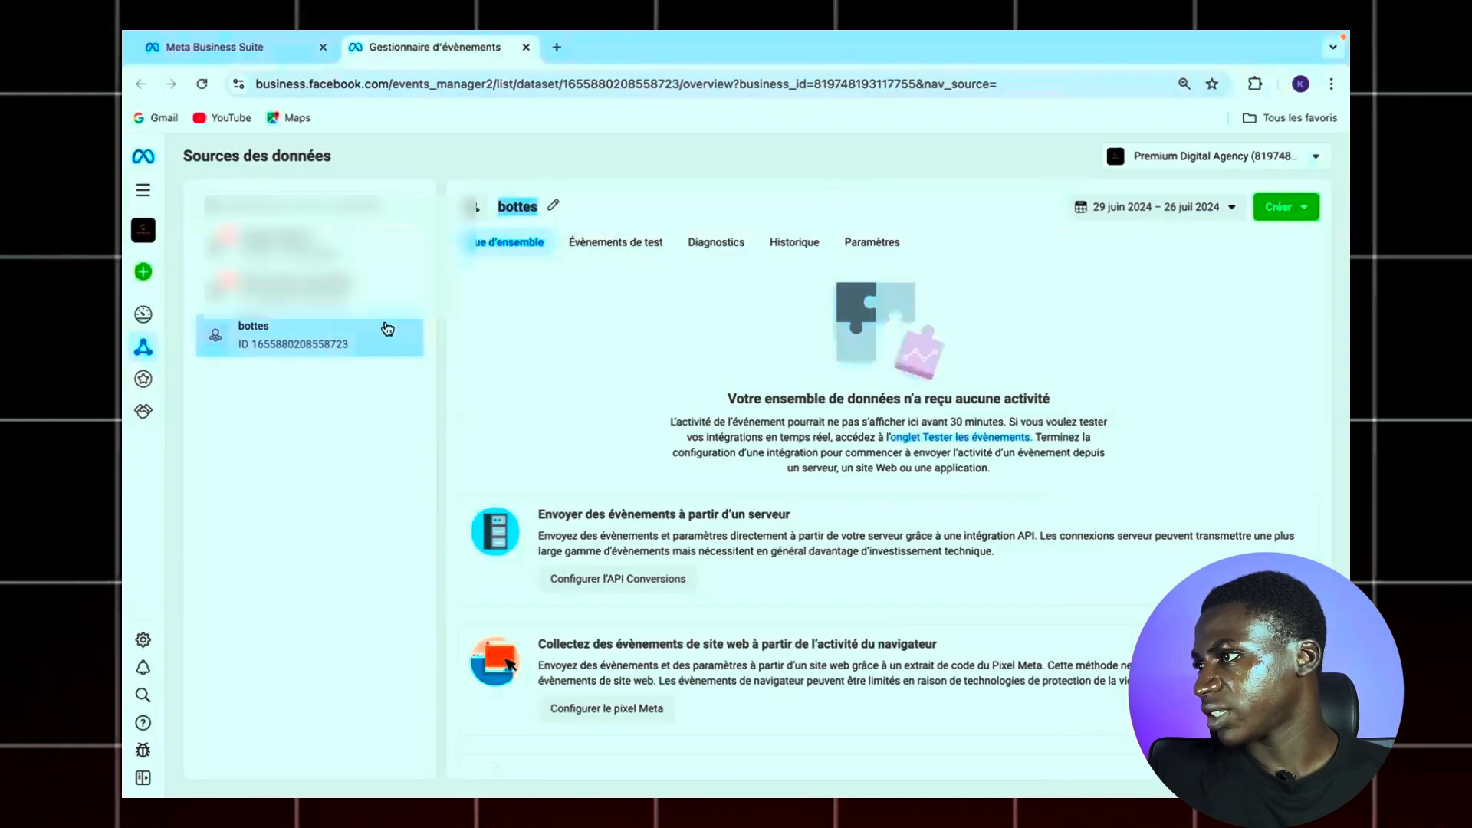
Copy the bottes data set ID from its settings in the Events Manager into the new pixel's ID in Pixee
left_click(295, 342)
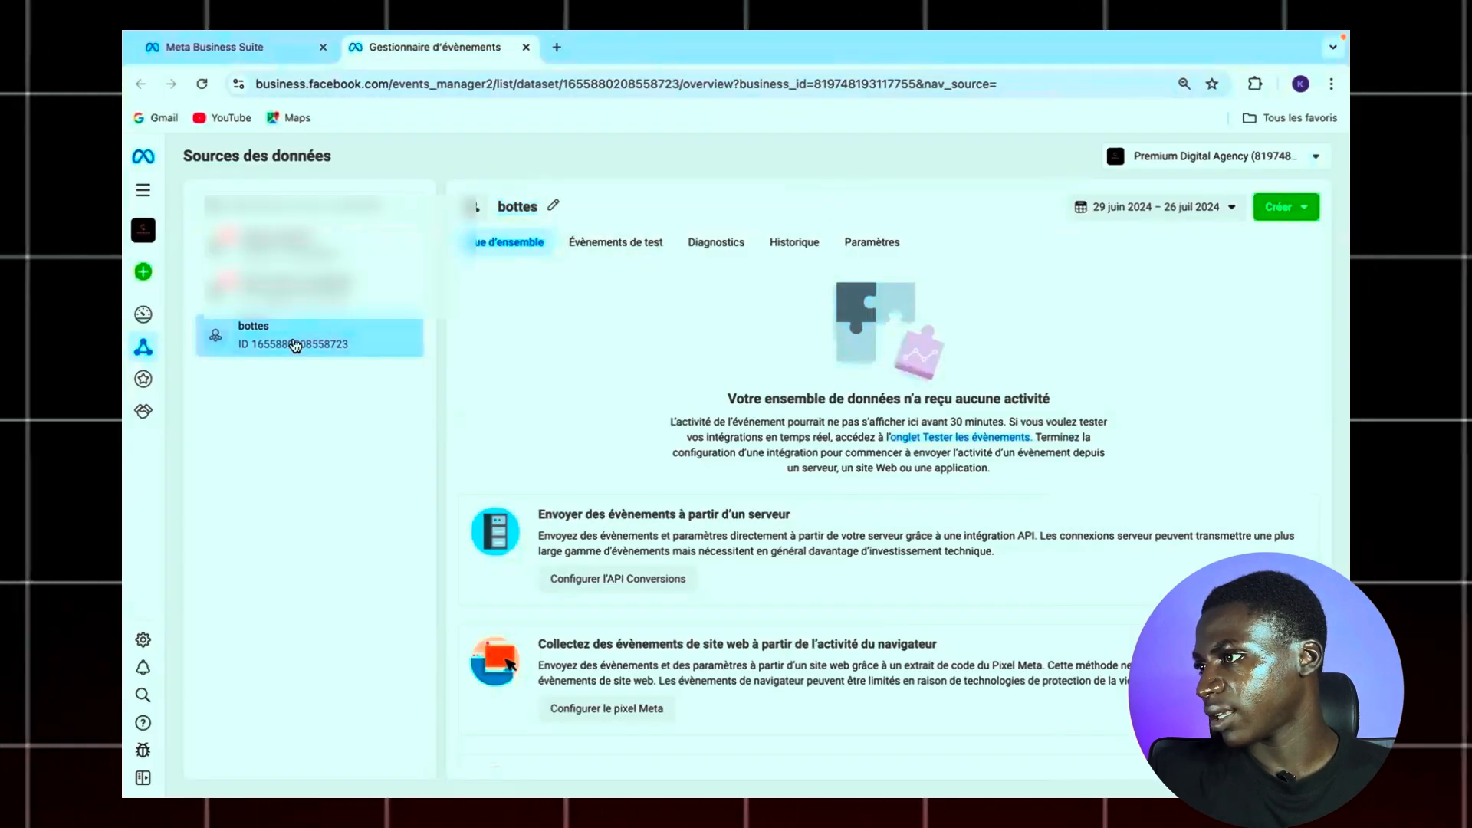
left_click(851, 246)
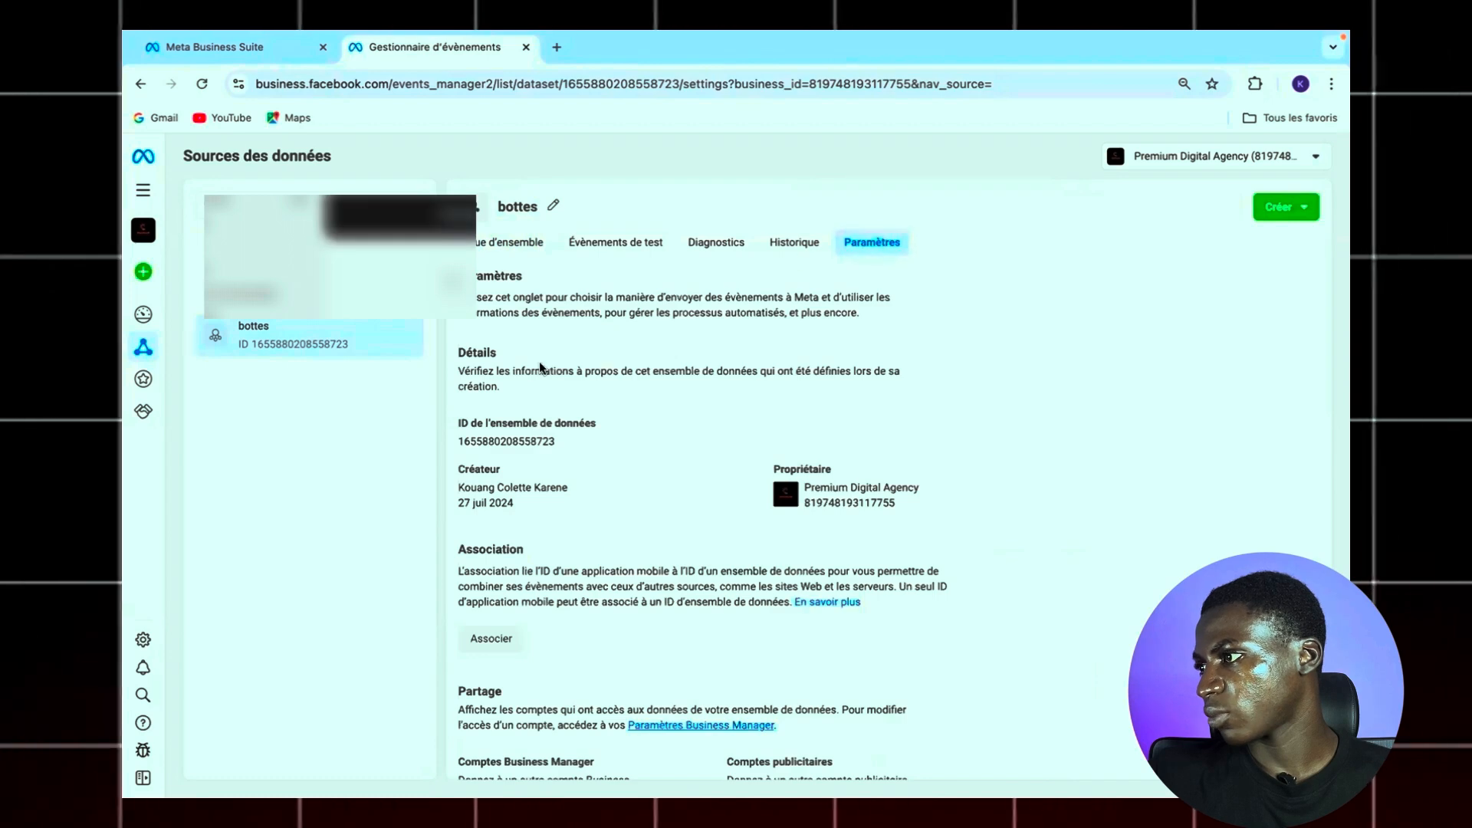
left_click(557, 443)
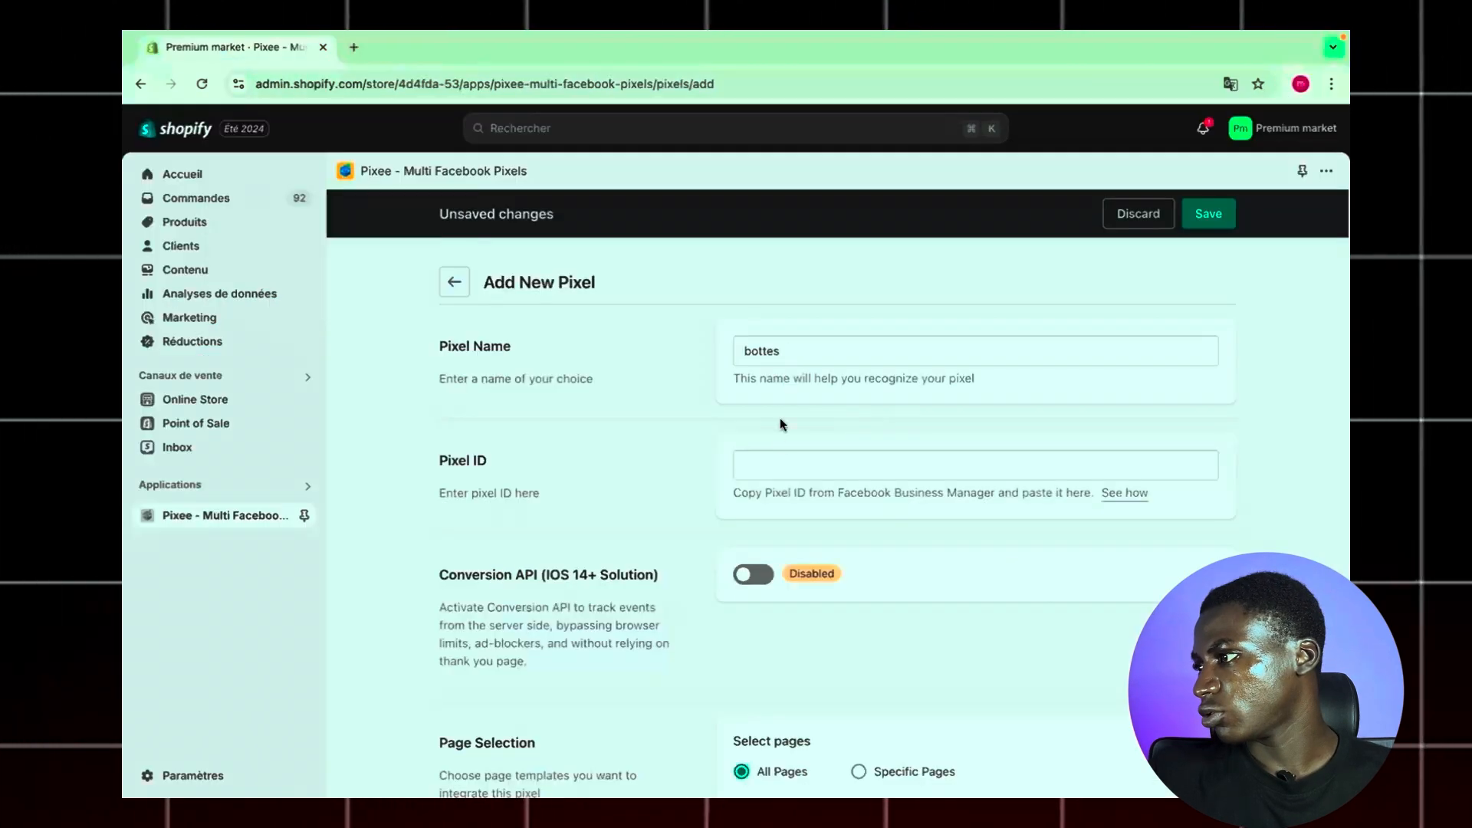
left_click(779, 469)
right_click(778, 470)
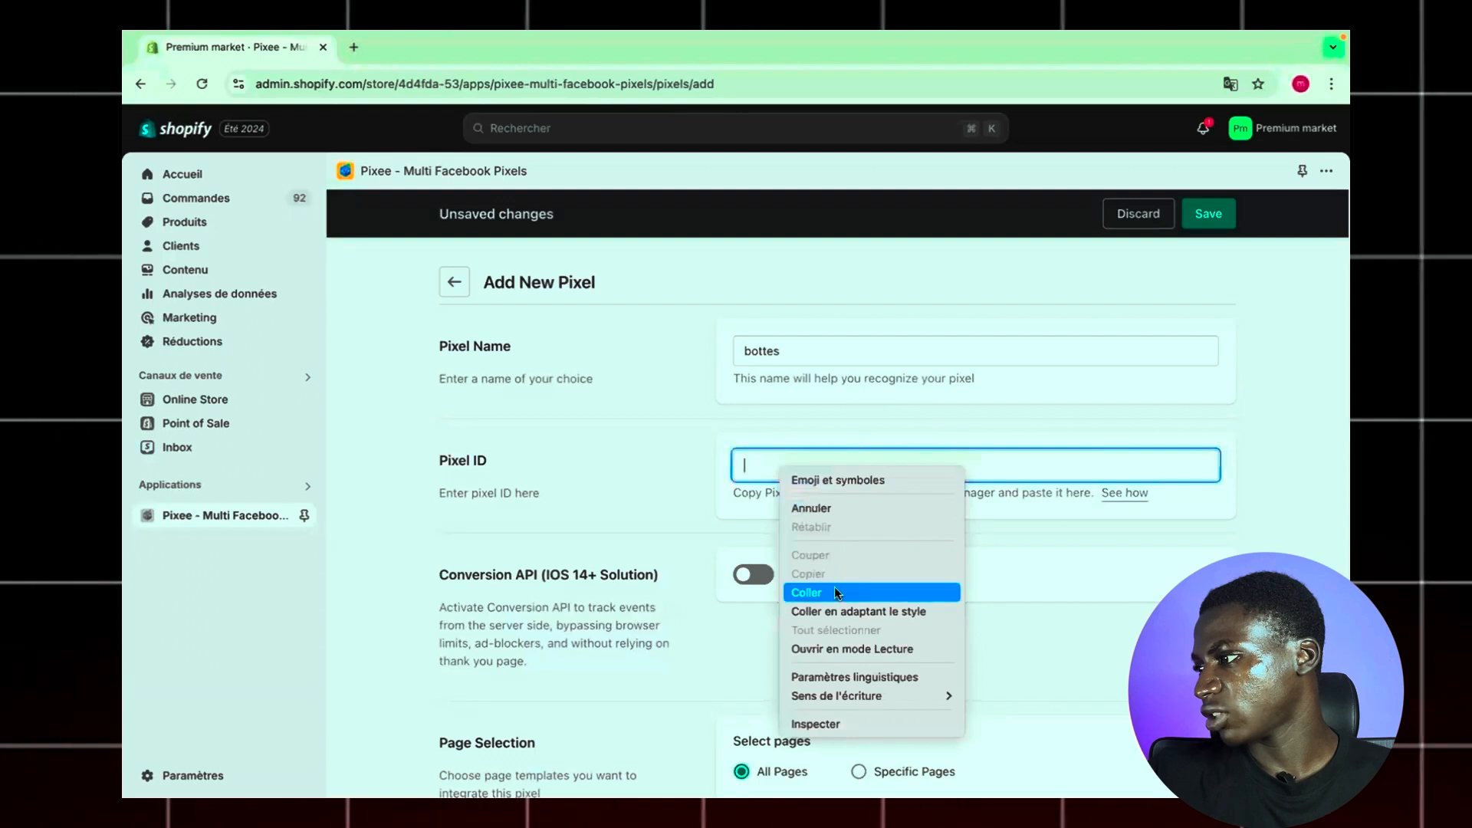
left_click(812, 585)
Enable the Conversion API (IOS 14+ Solution) for the new bottes pixel
scroll(762, 437, "down", 2)
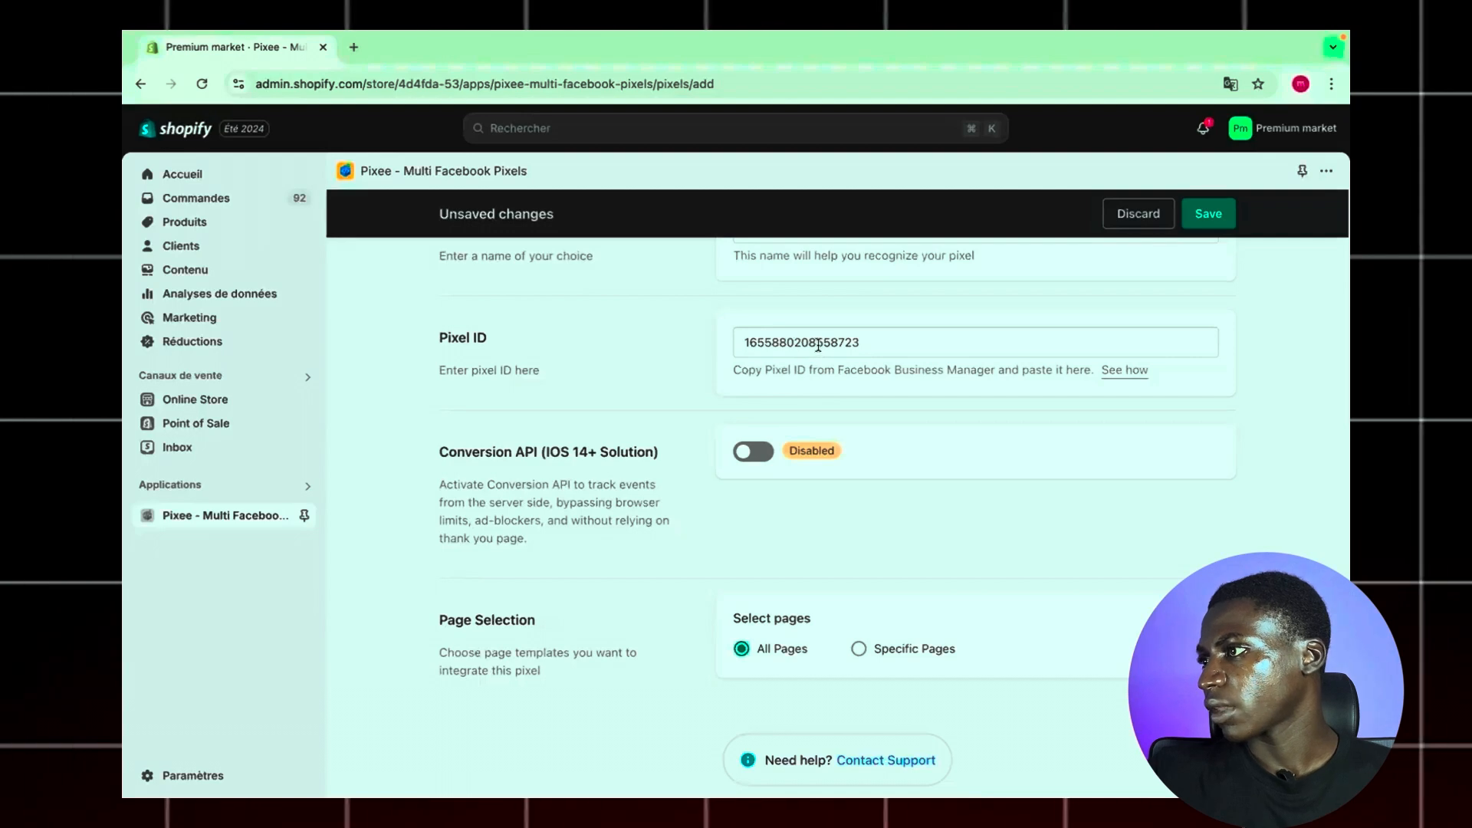
left_click(749, 454)
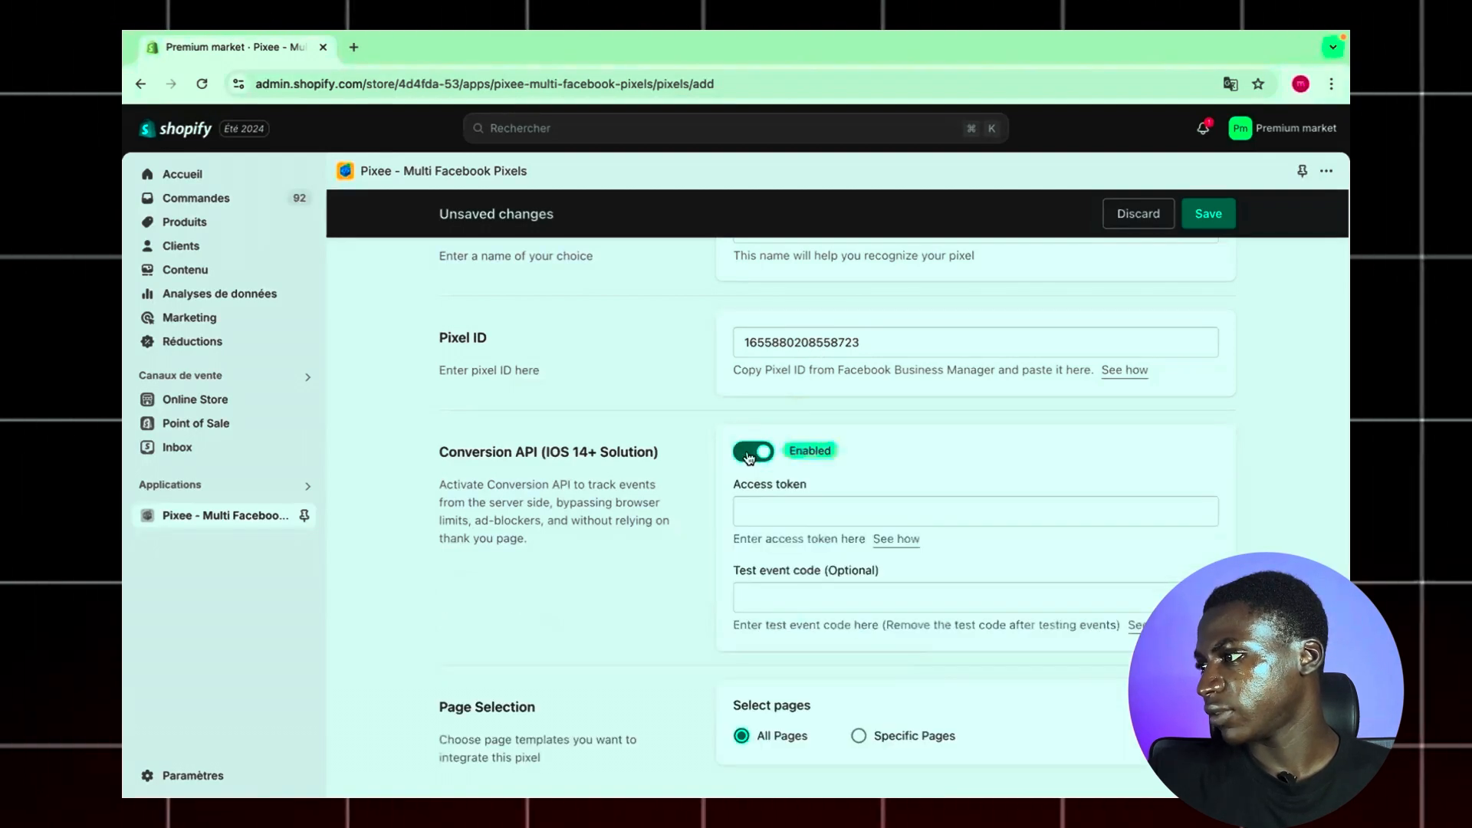
scroll(749, 458, "down", 2)
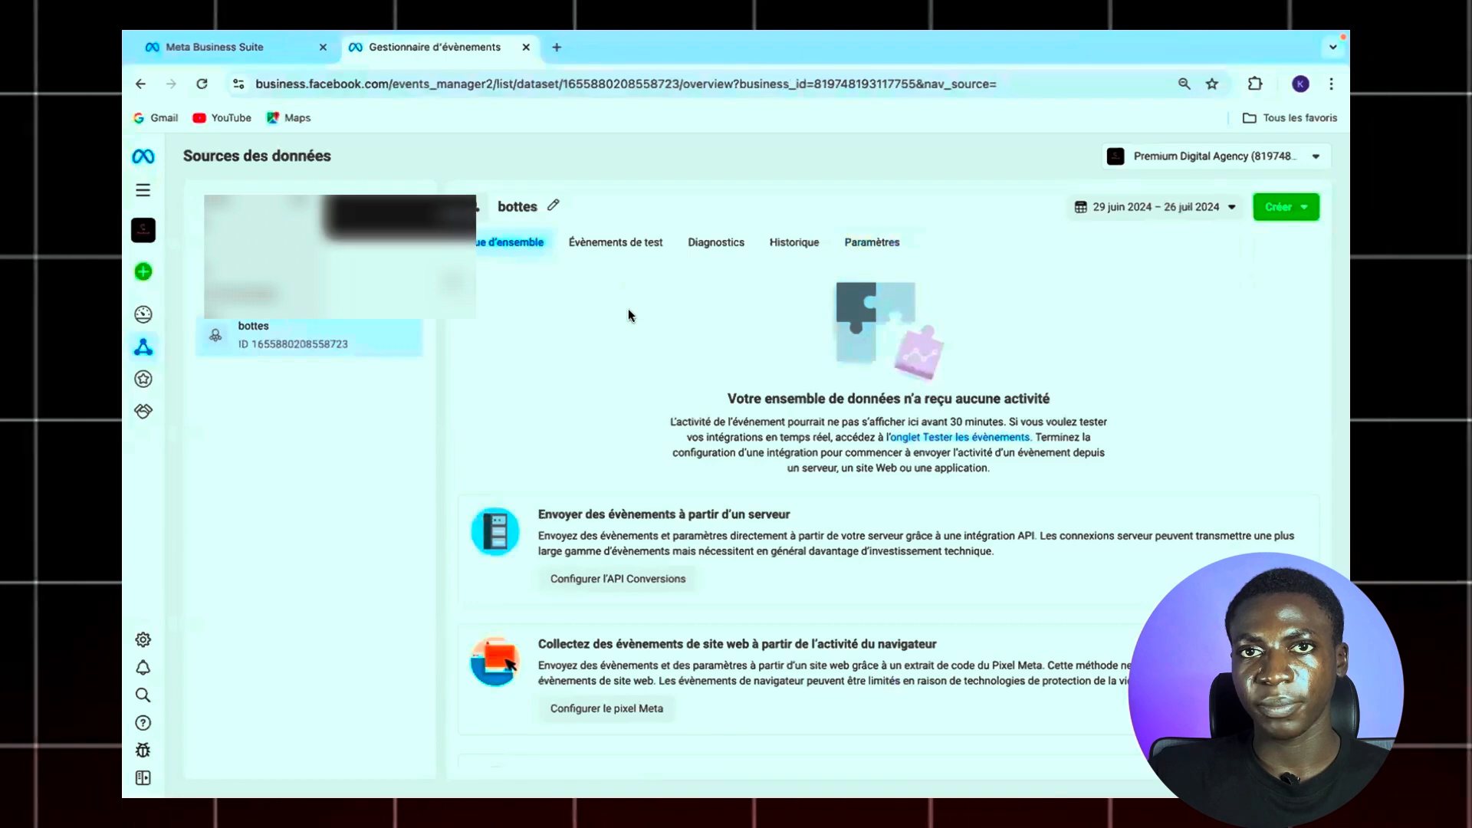
Start the manual Conversions API setup for the bottes data set and advance past the overview to the event selection
scroll(628, 310, "down", 2)
scroll(575, 470, "down", 1)
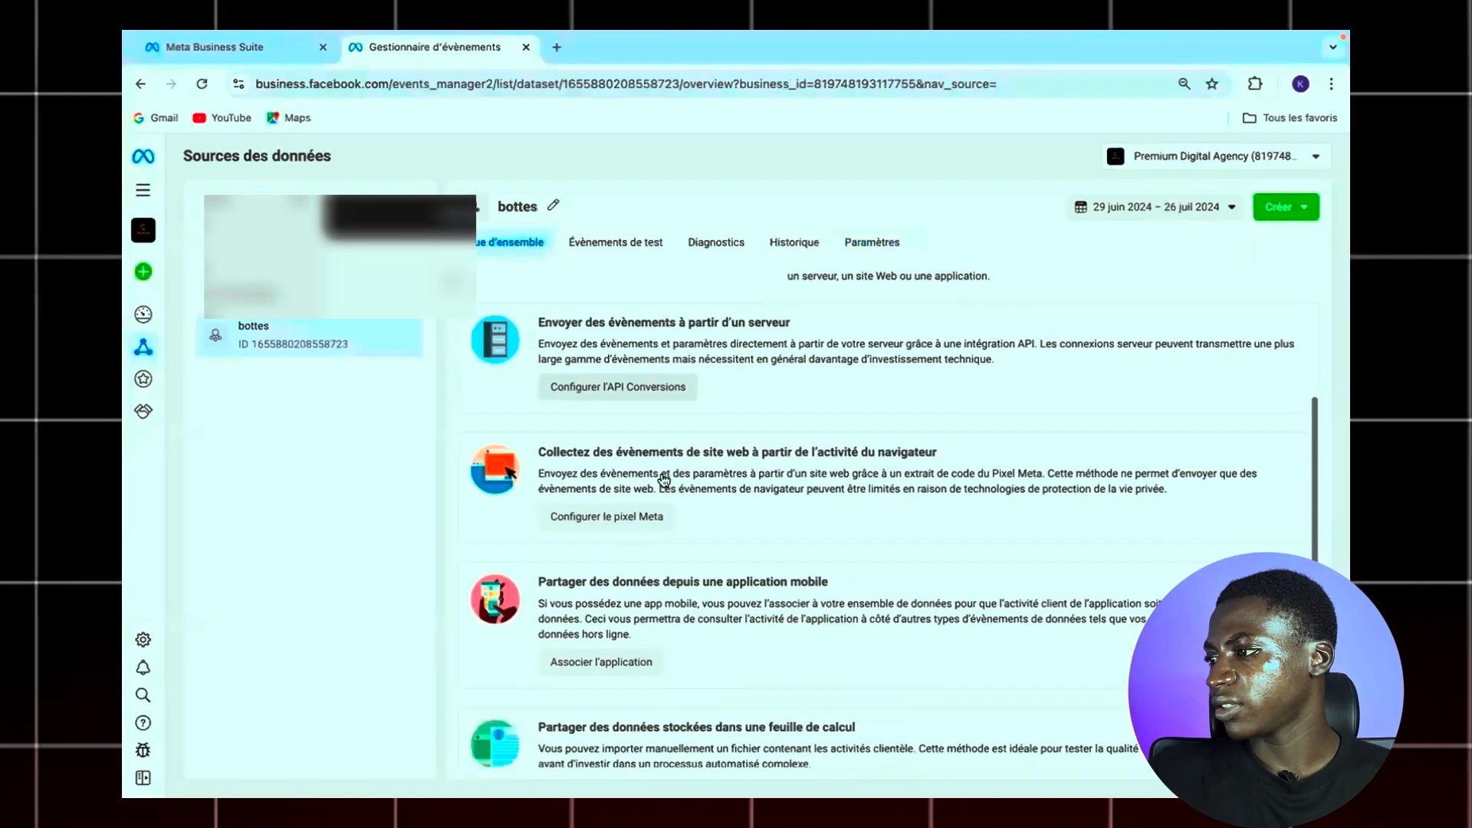
scroll(625, 621, "down", 1)
scroll(630, 625, "up", 1)
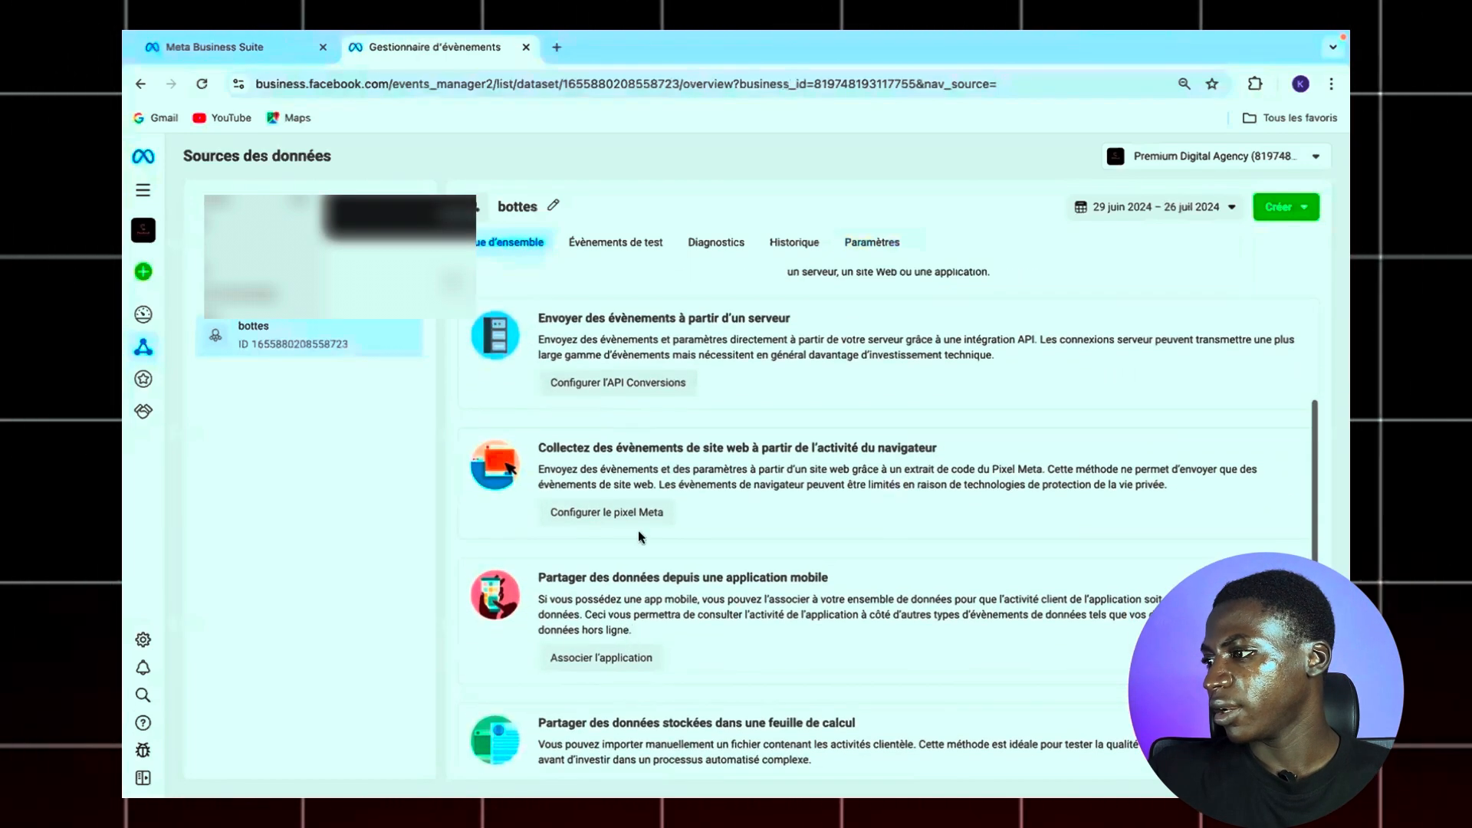
left_click(618, 383)
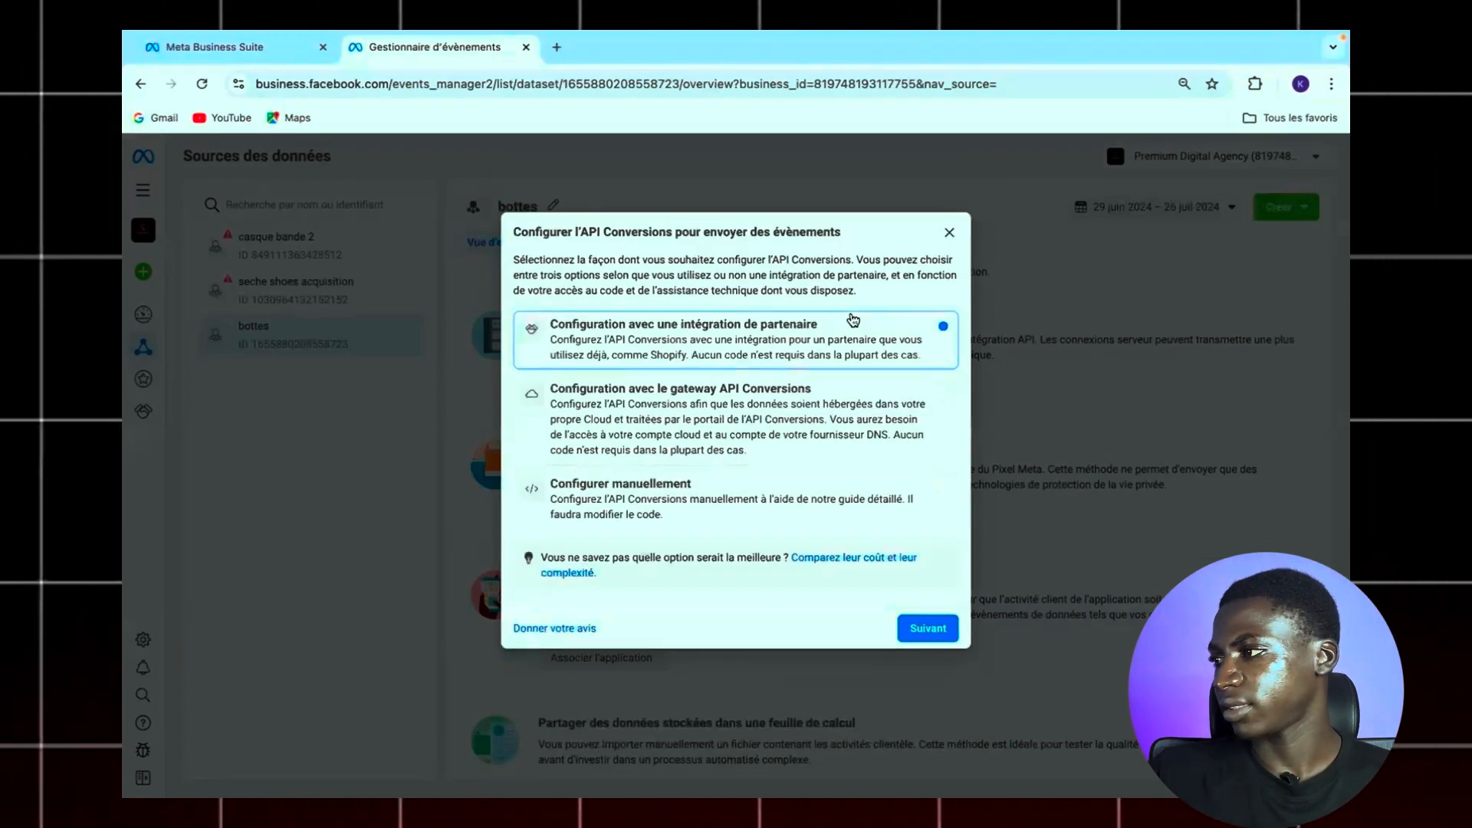
left_click(704, 499)
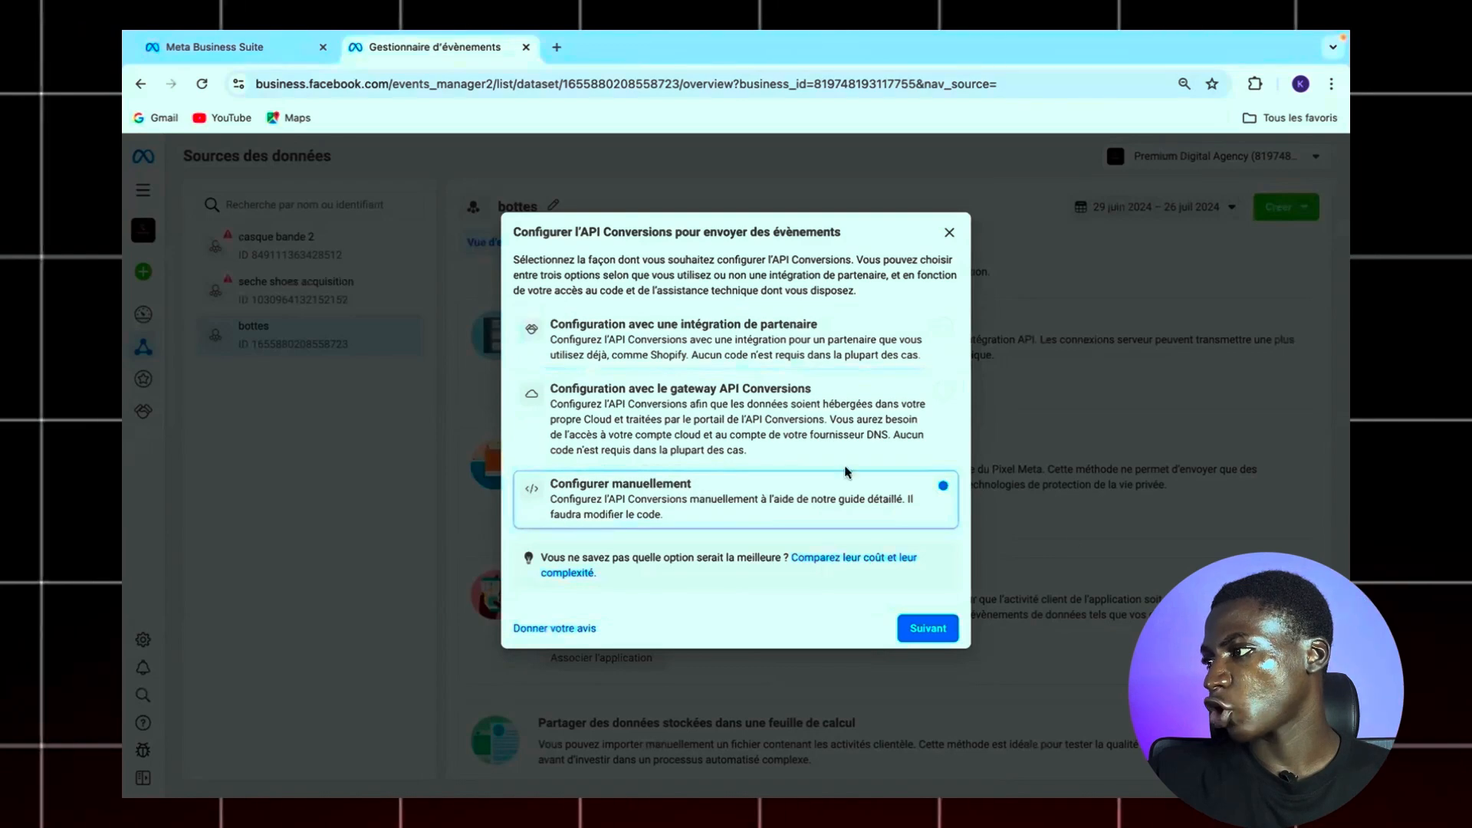
left_click(946, 637)
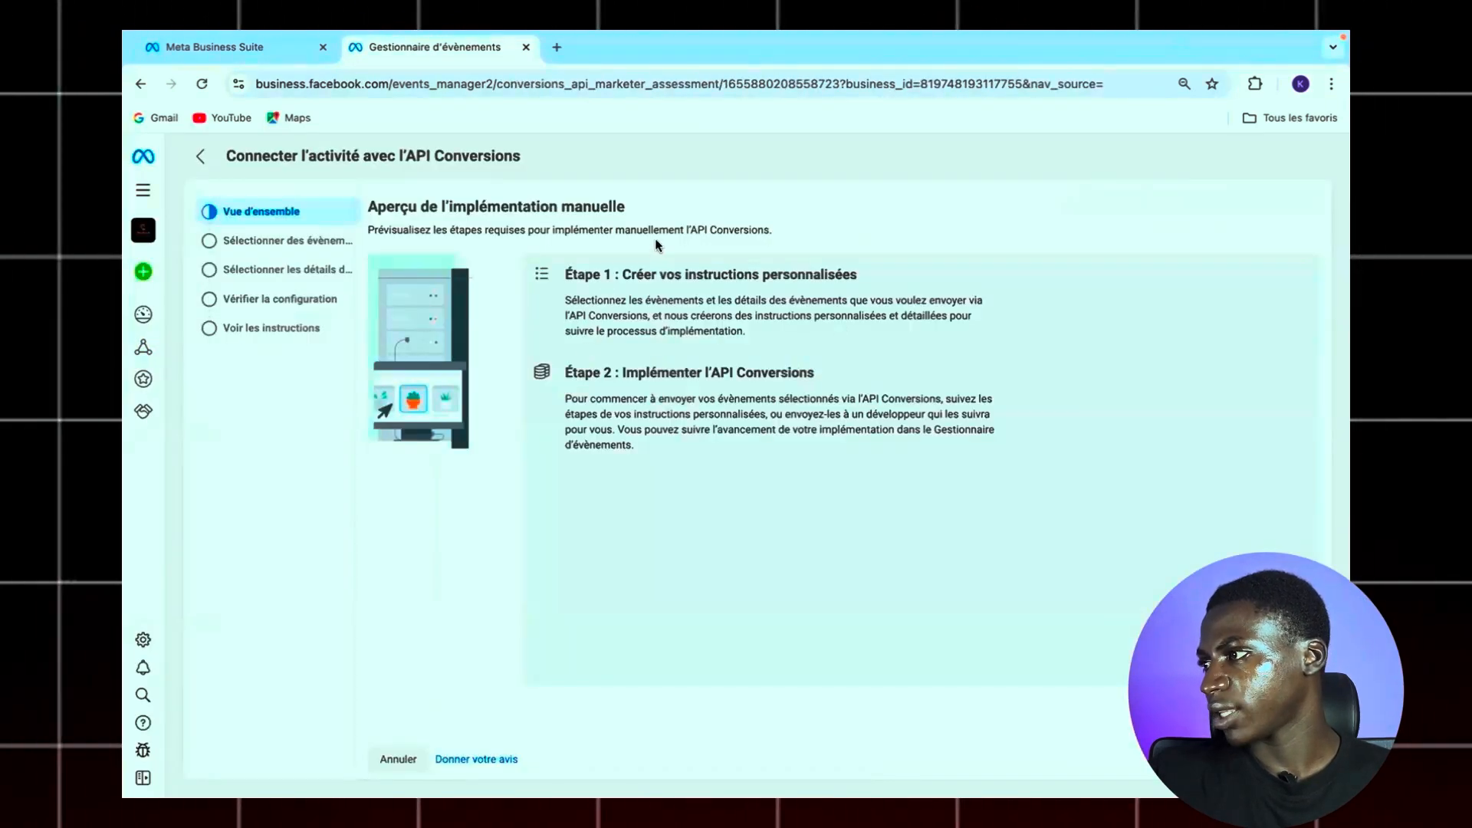
left_click(1289, 759)
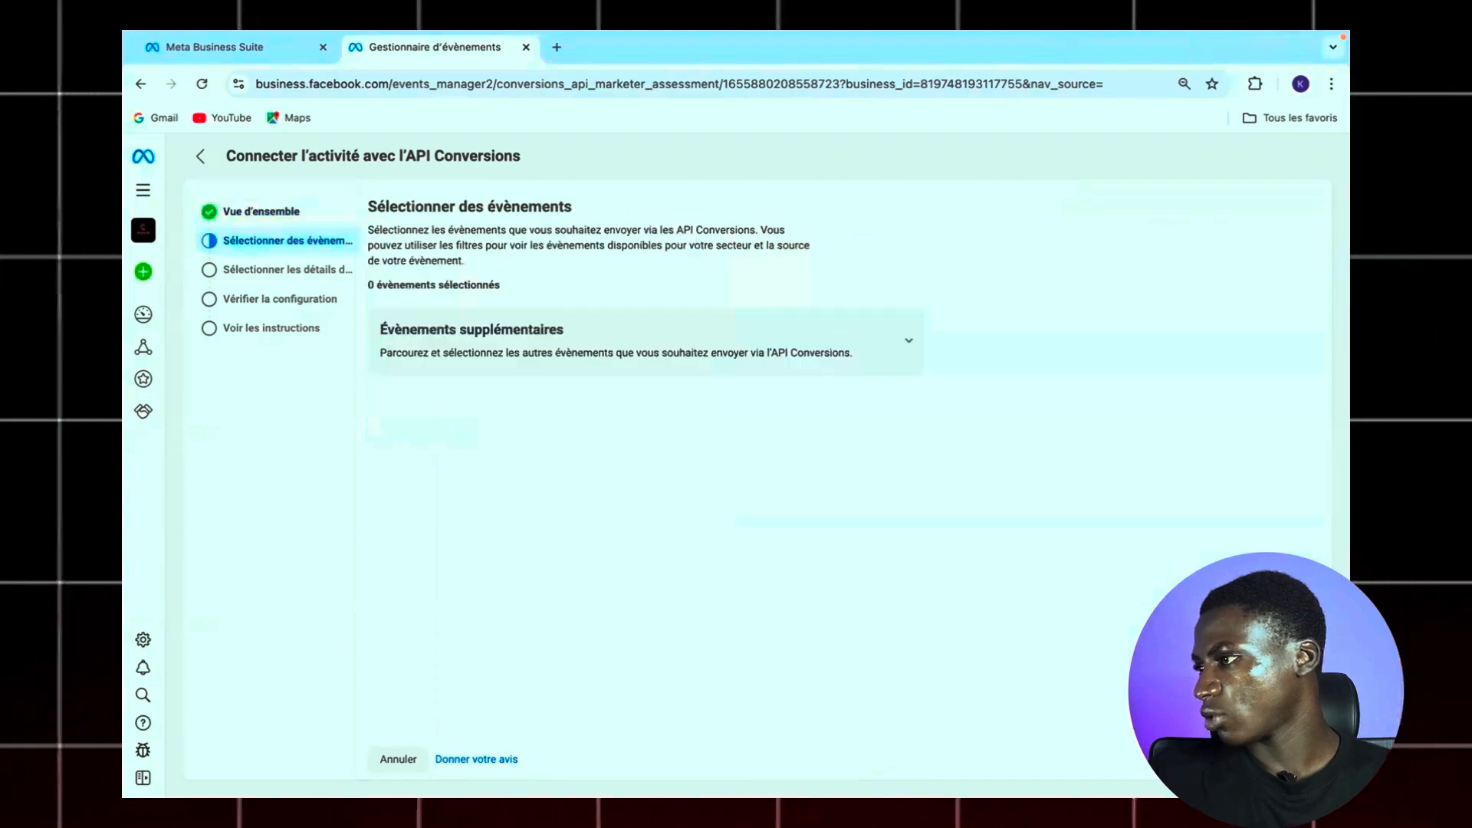
Select the additional events to send through the Conversions API, including Initier un paiement, and complete the wizard up to its instructions
left_click(837, 331)
scroll(523, 414, "down", 1)
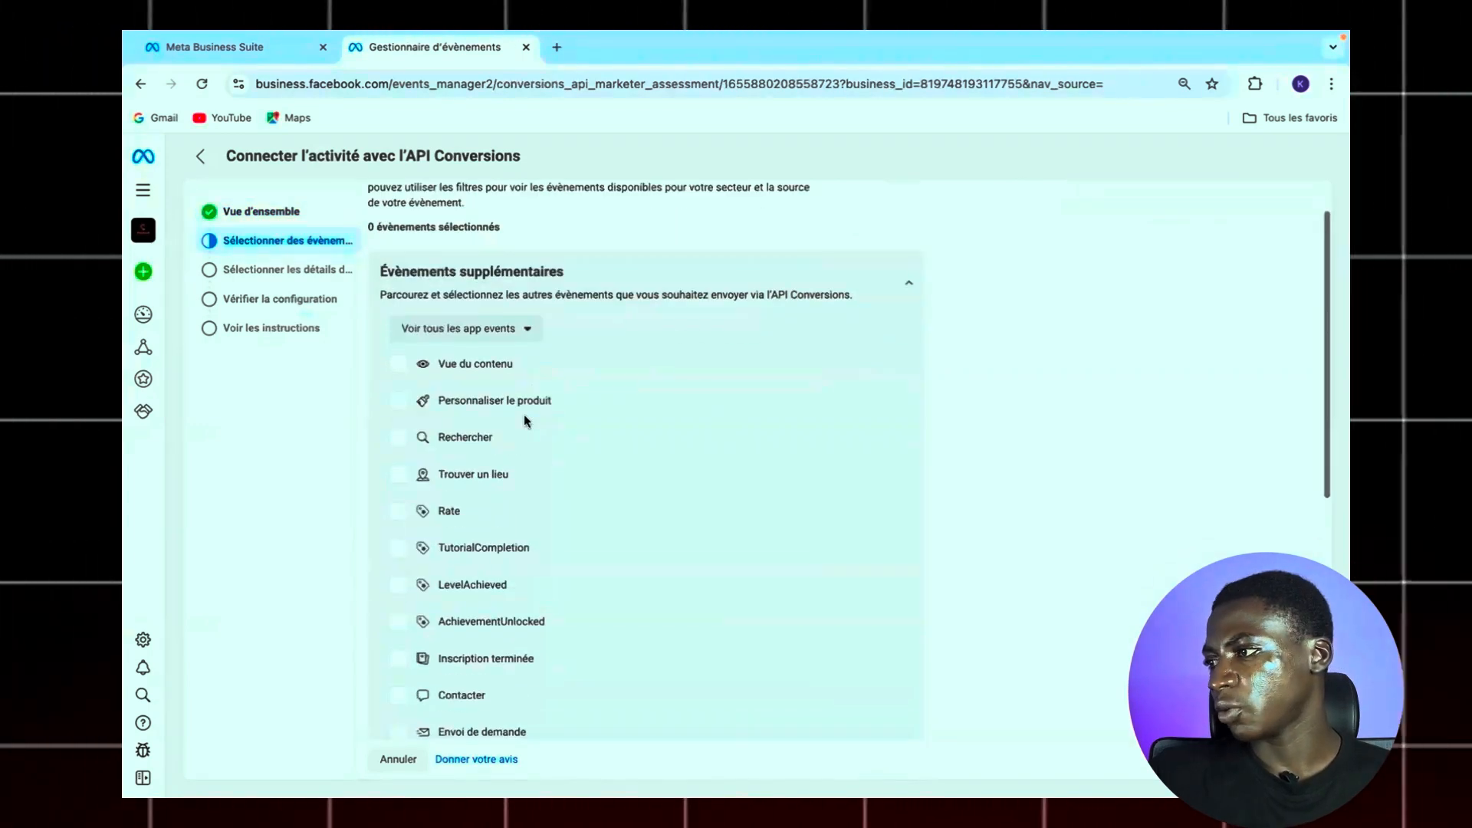
left_click(441, 371)
scroll(435, 460, "down", 4)
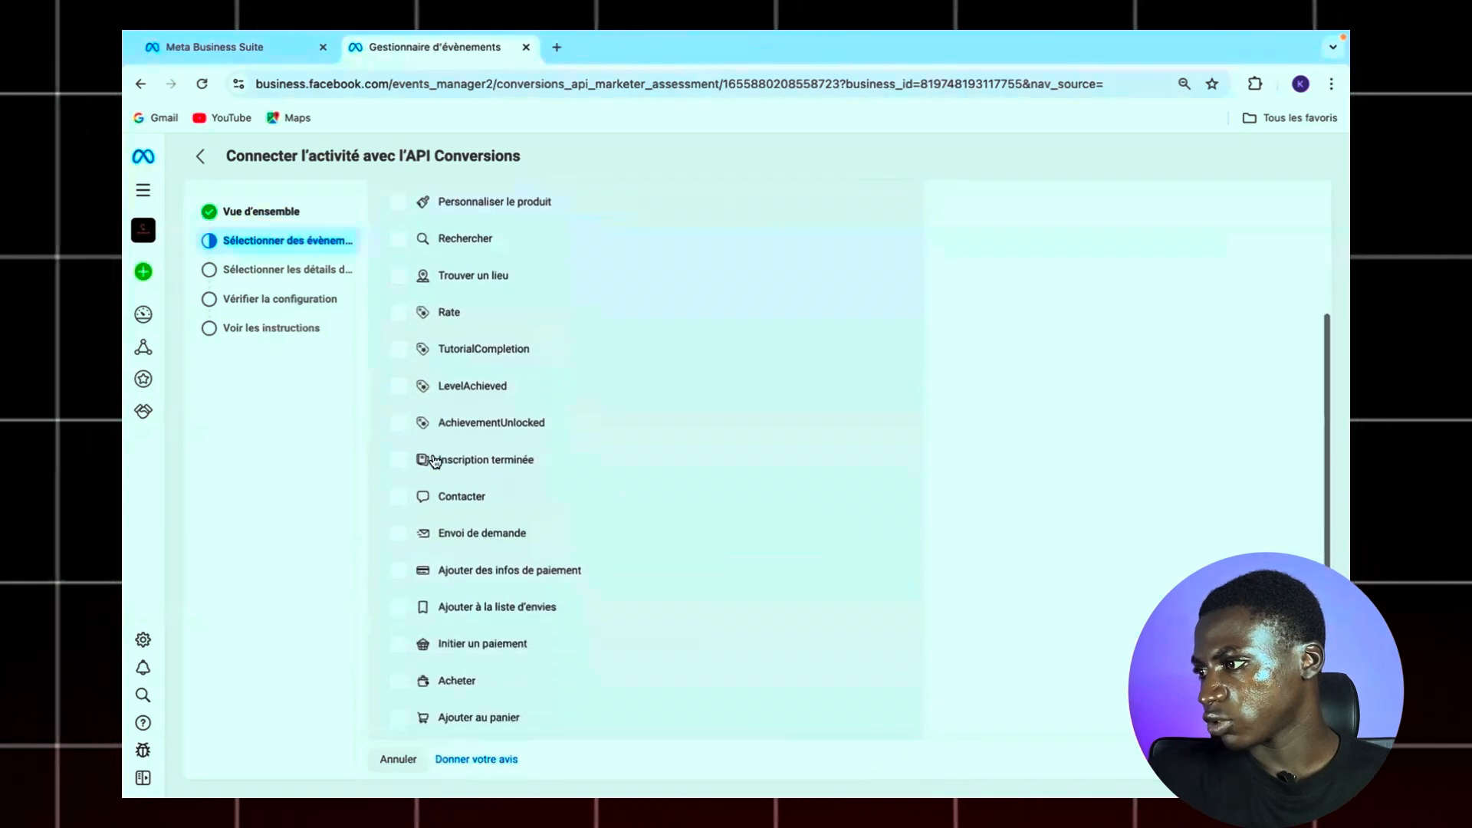
scroll(435, 461, "down", 2)
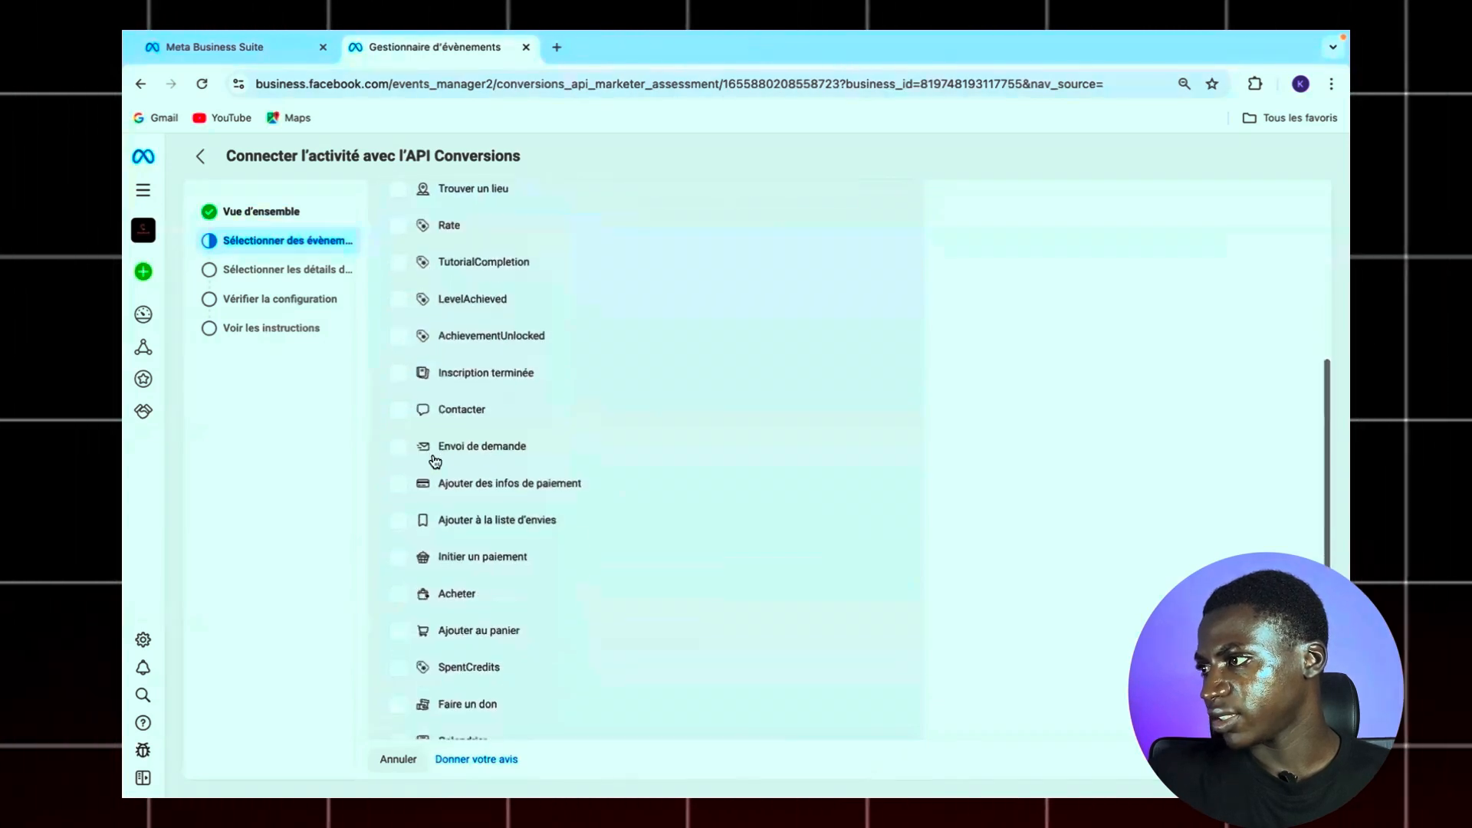
left_click(458, 562)
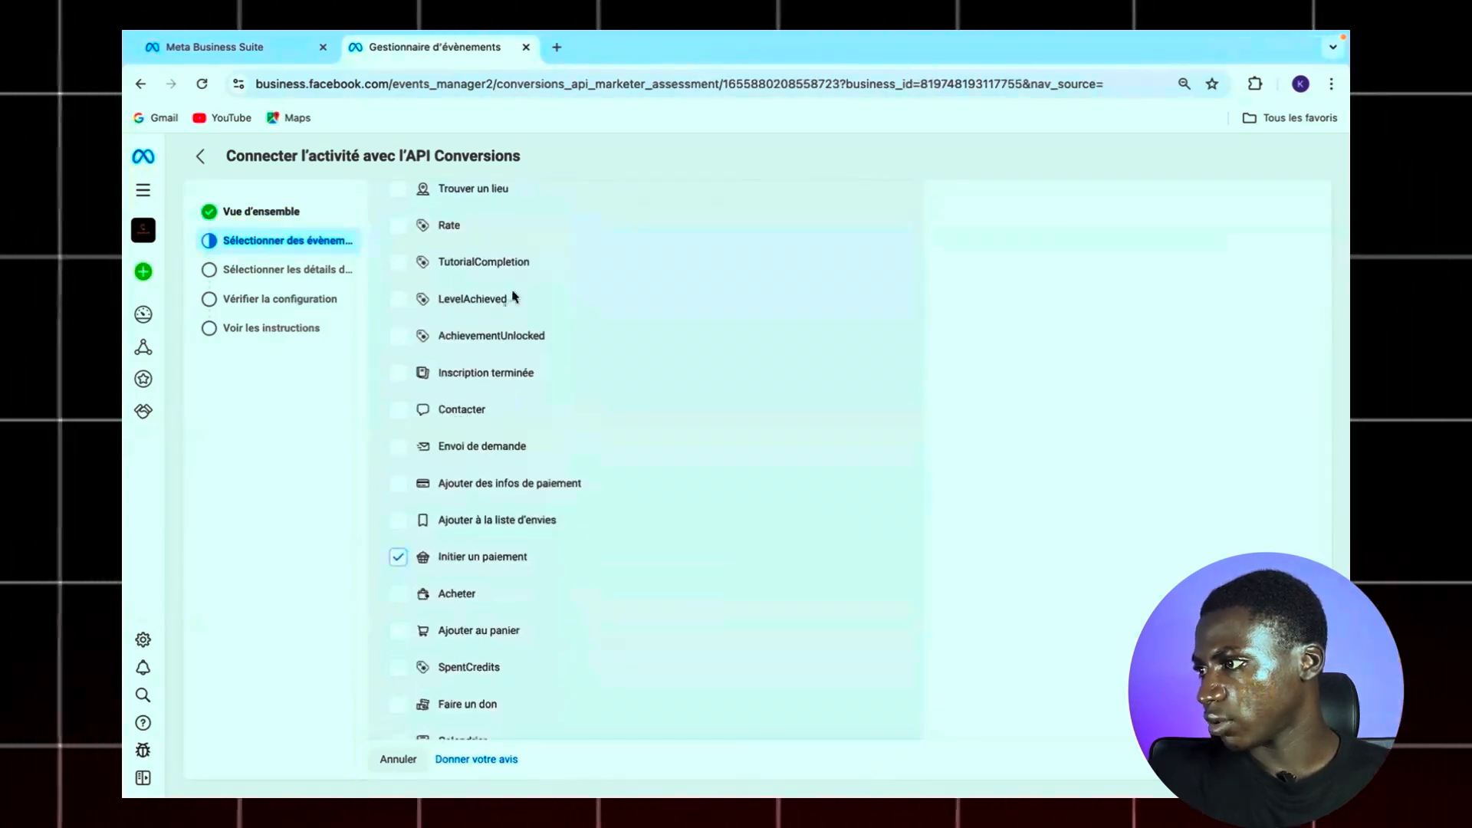
scroll(512, 296, "down", 2)
left_click(453, 460)
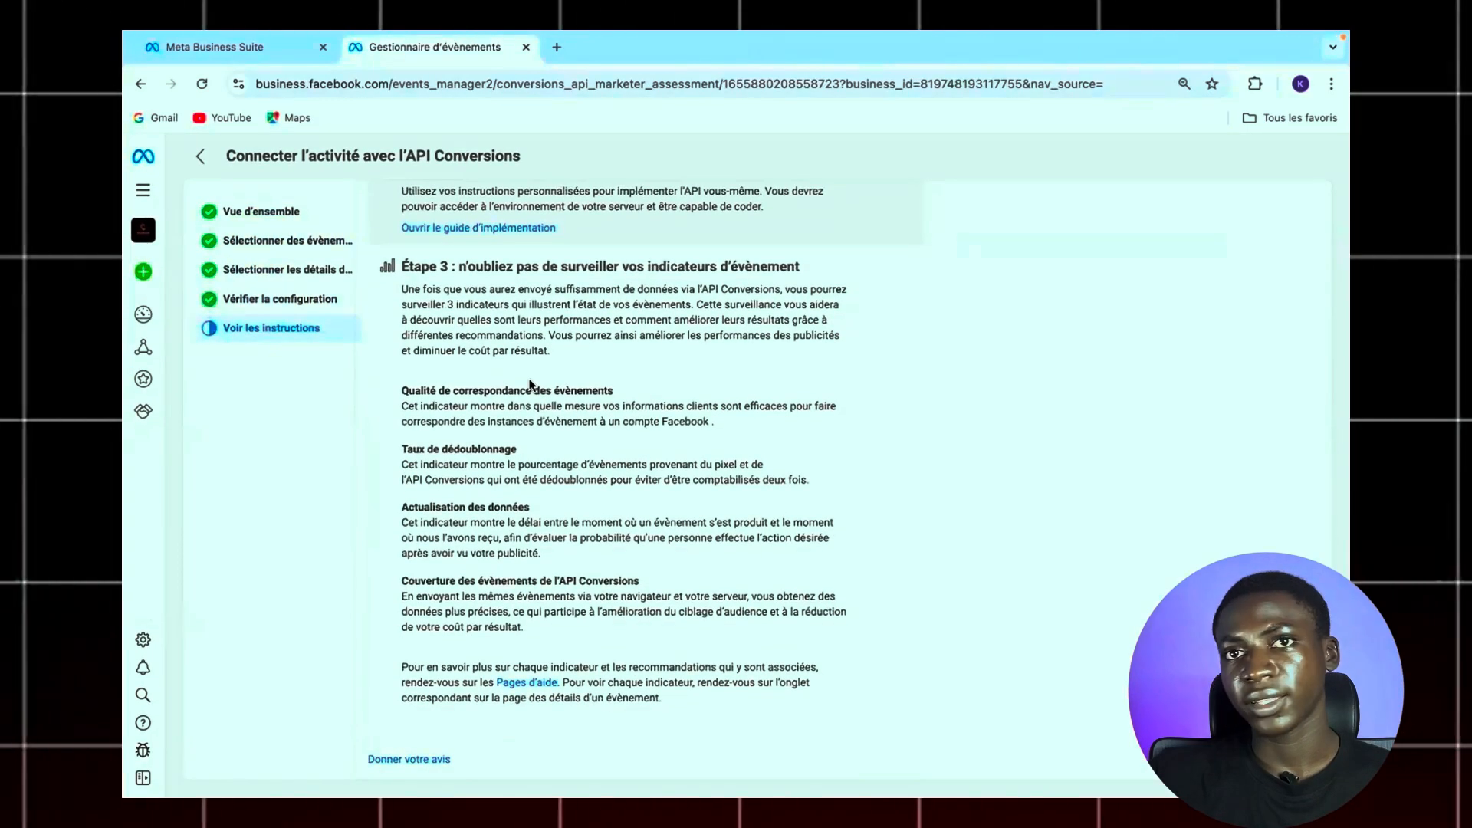
Start the guide for implementing the Conversions API manually and generate an access token
scroll(529, 383, "up", 4)
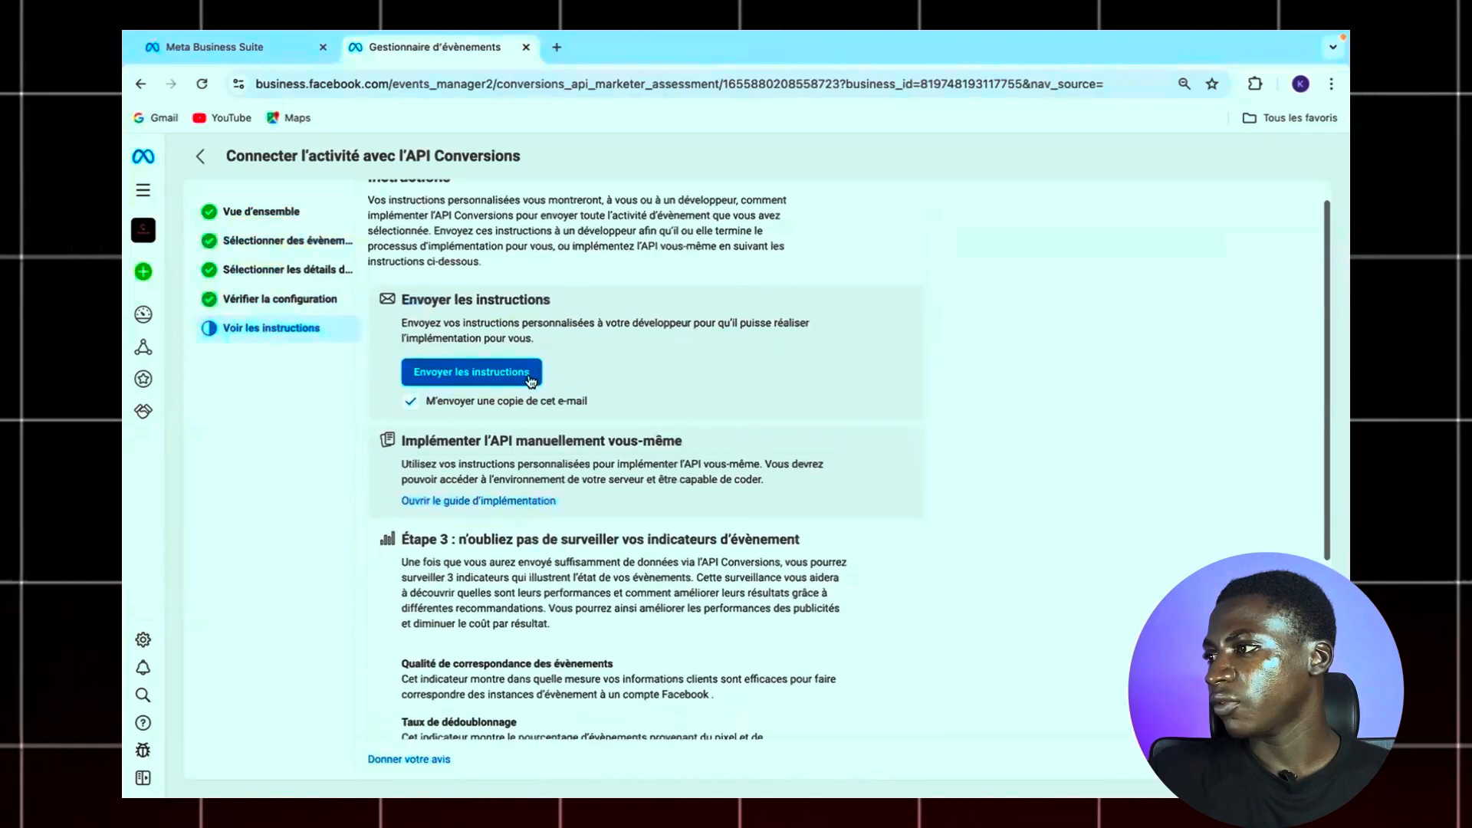
left_click(506, 502)
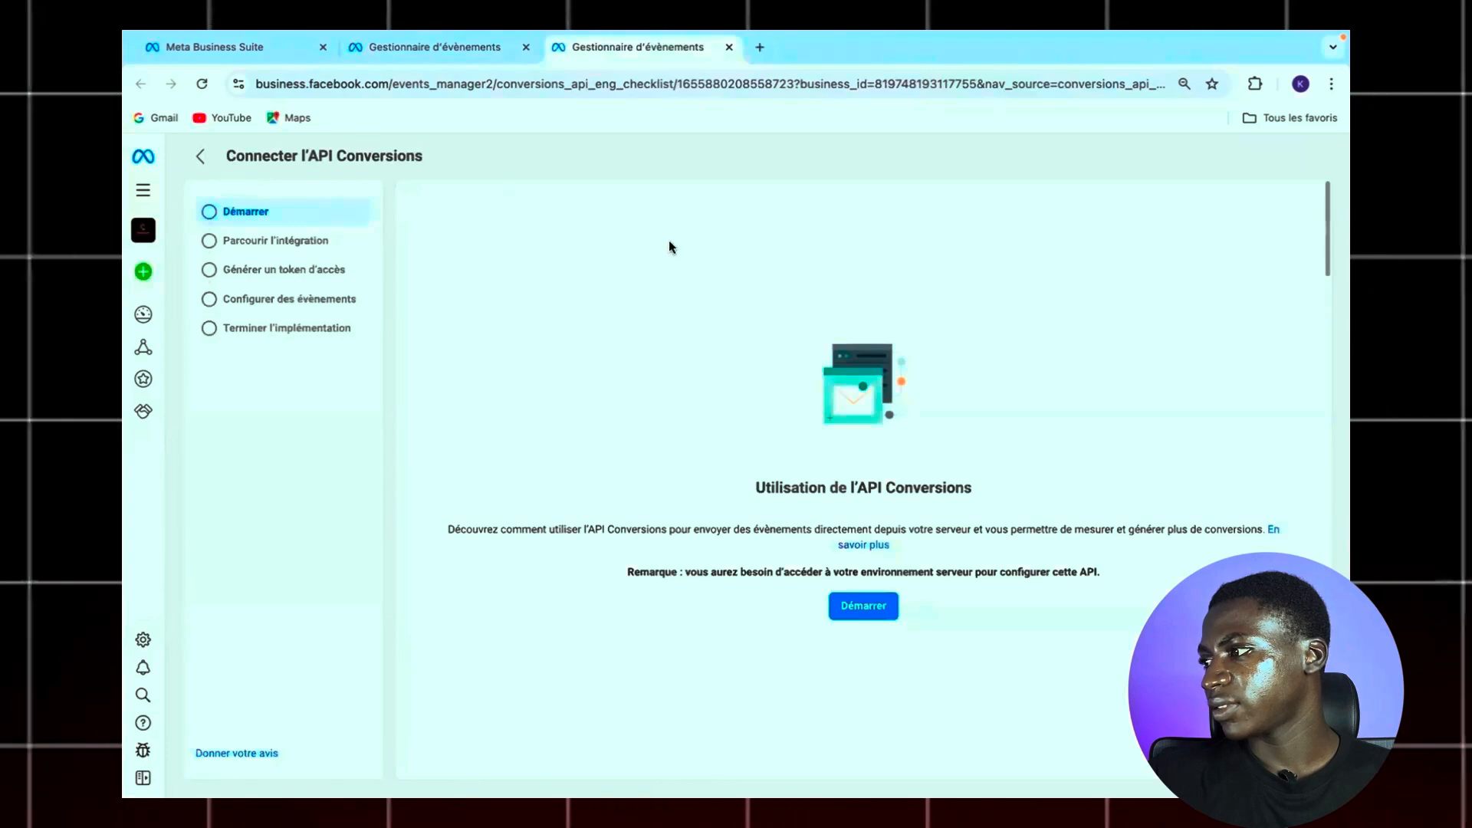
left_click(864, 606)
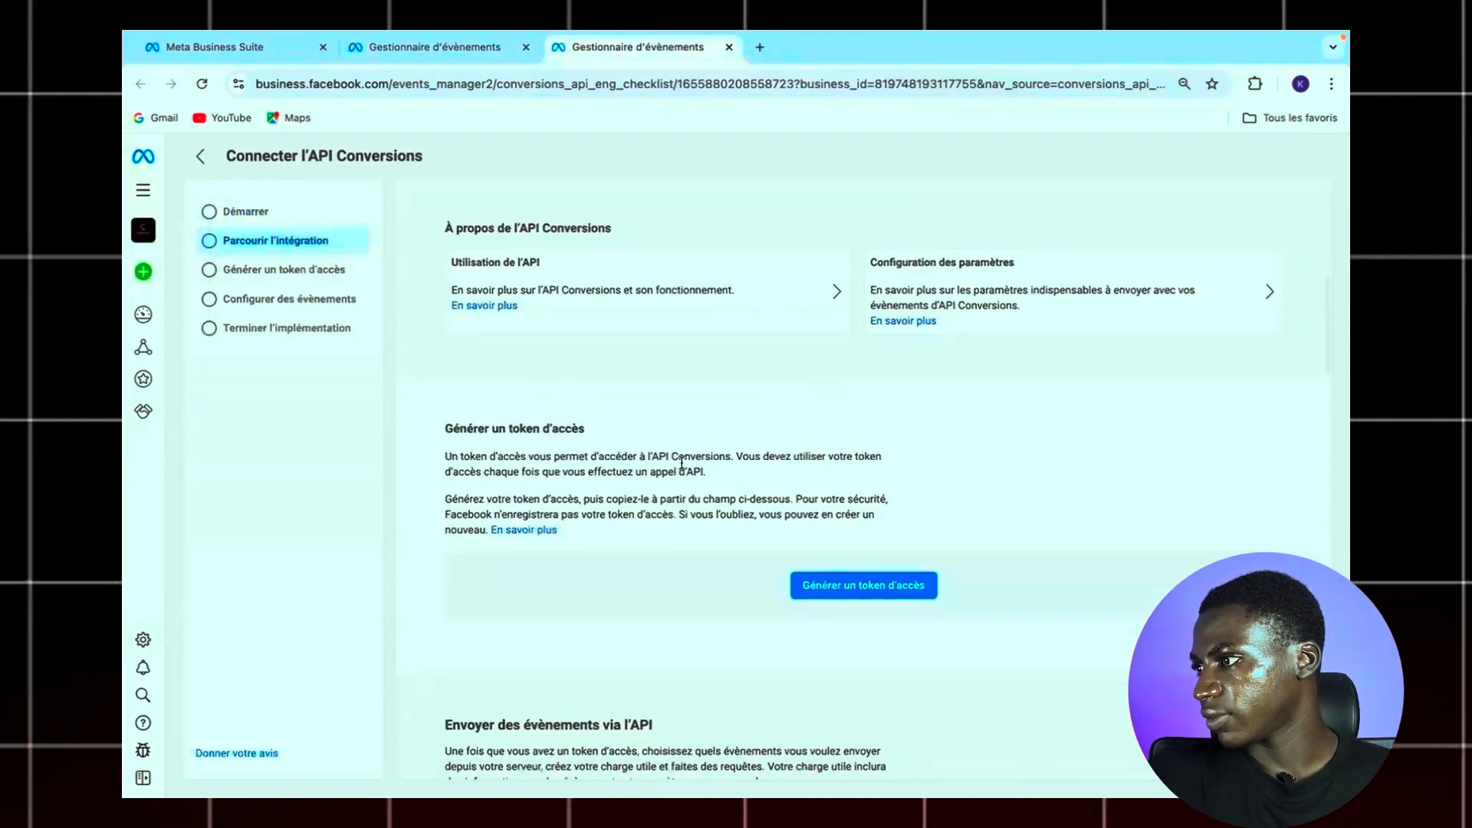
scroll(688, 457, "down", 2)
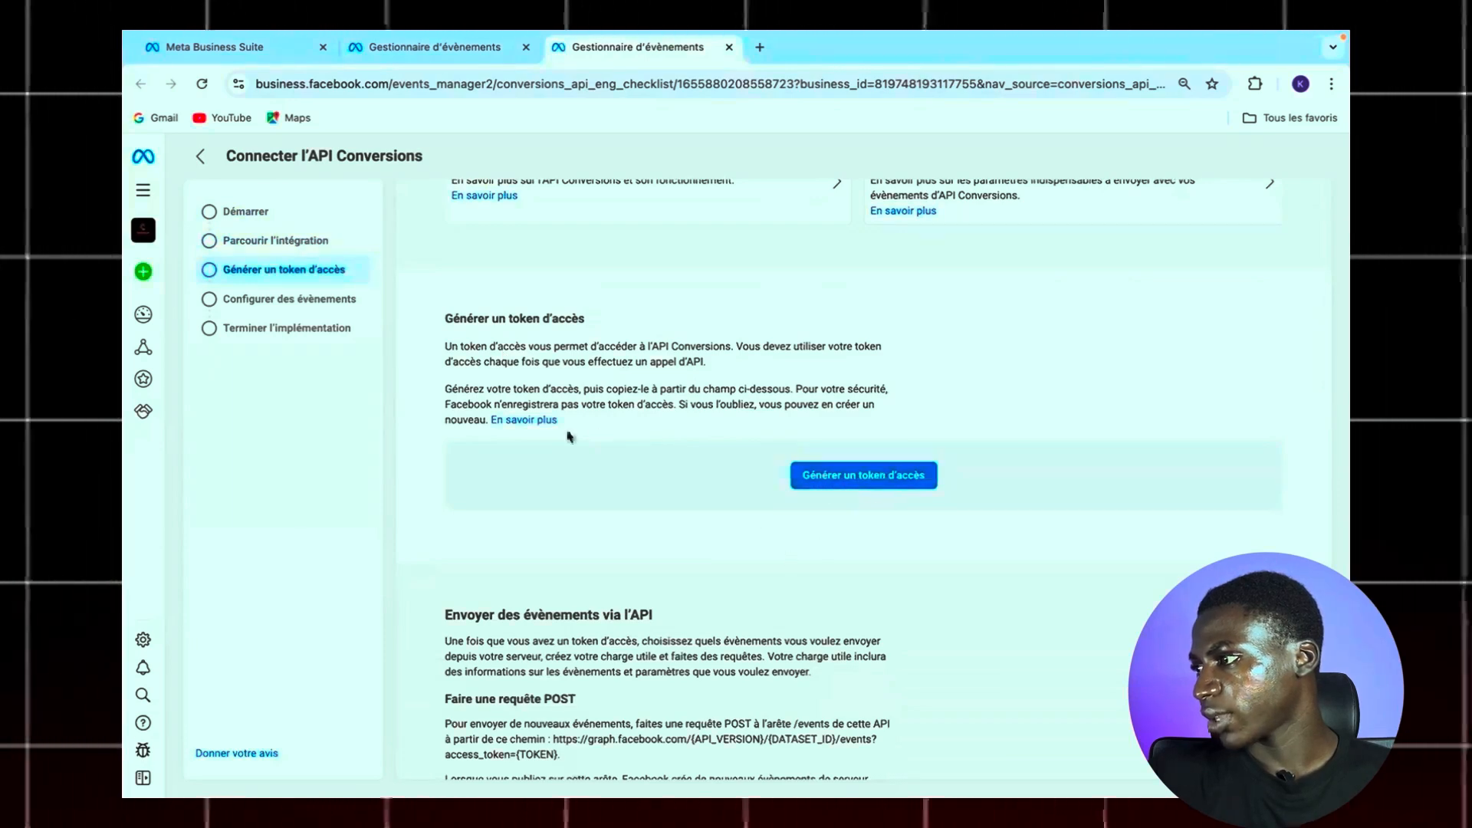
left_click(826, 477)
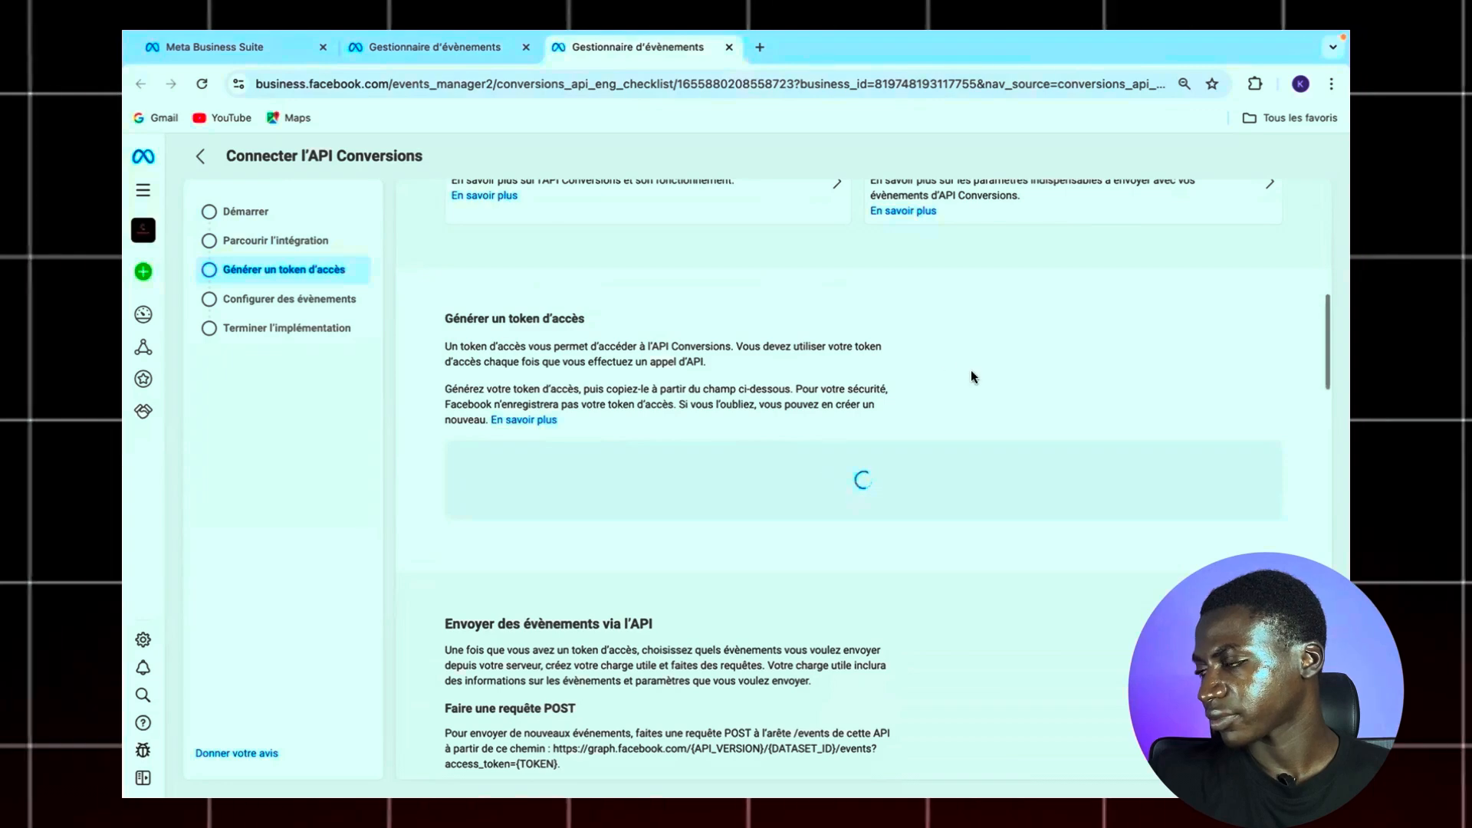
scroll(907, 498, "down", 1)
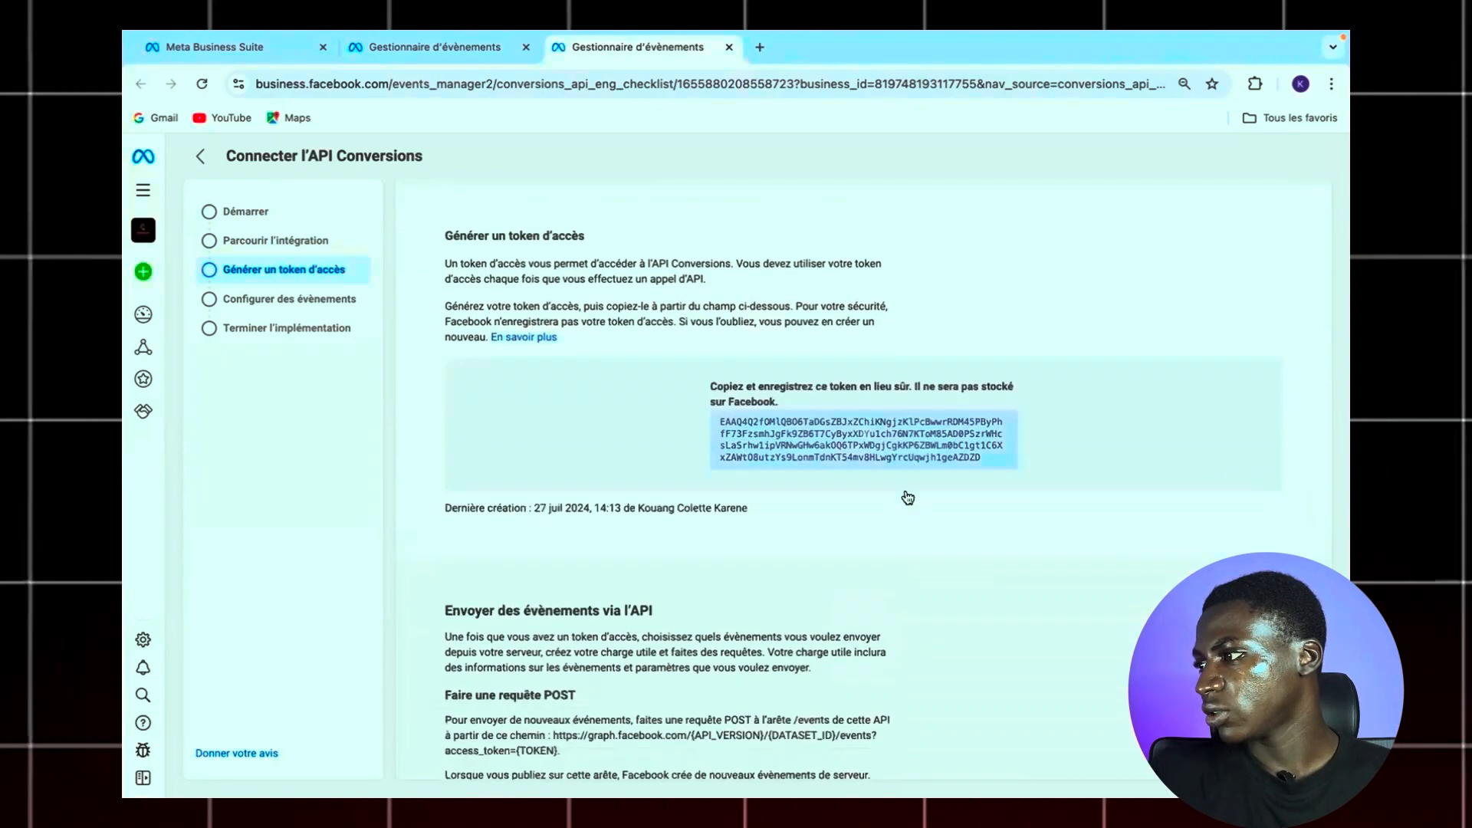
Copy the generated access token into the Access token of the bottes pixel in Pixee
left_click(865, 409)
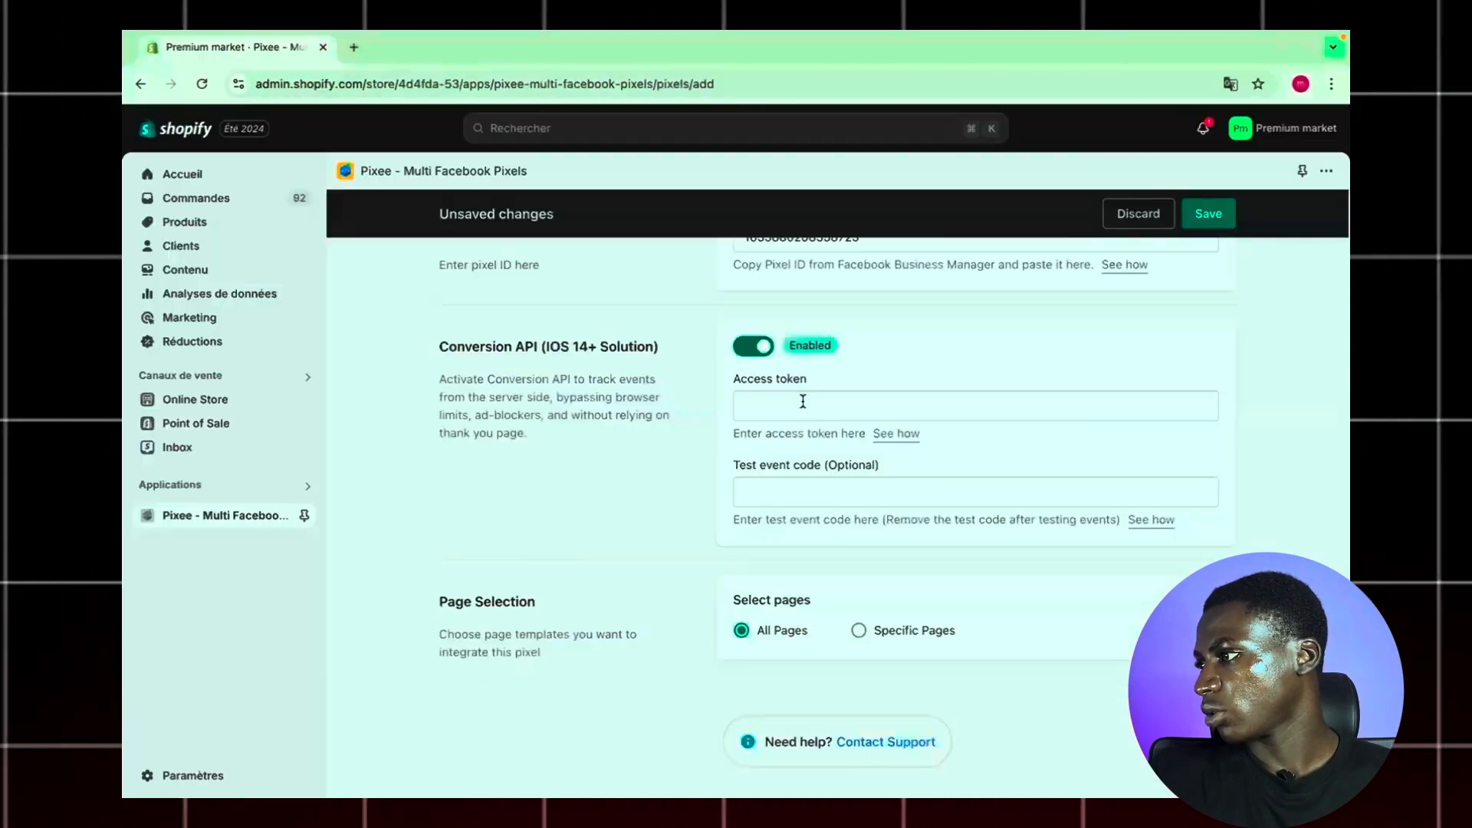
right_click(802, 401)
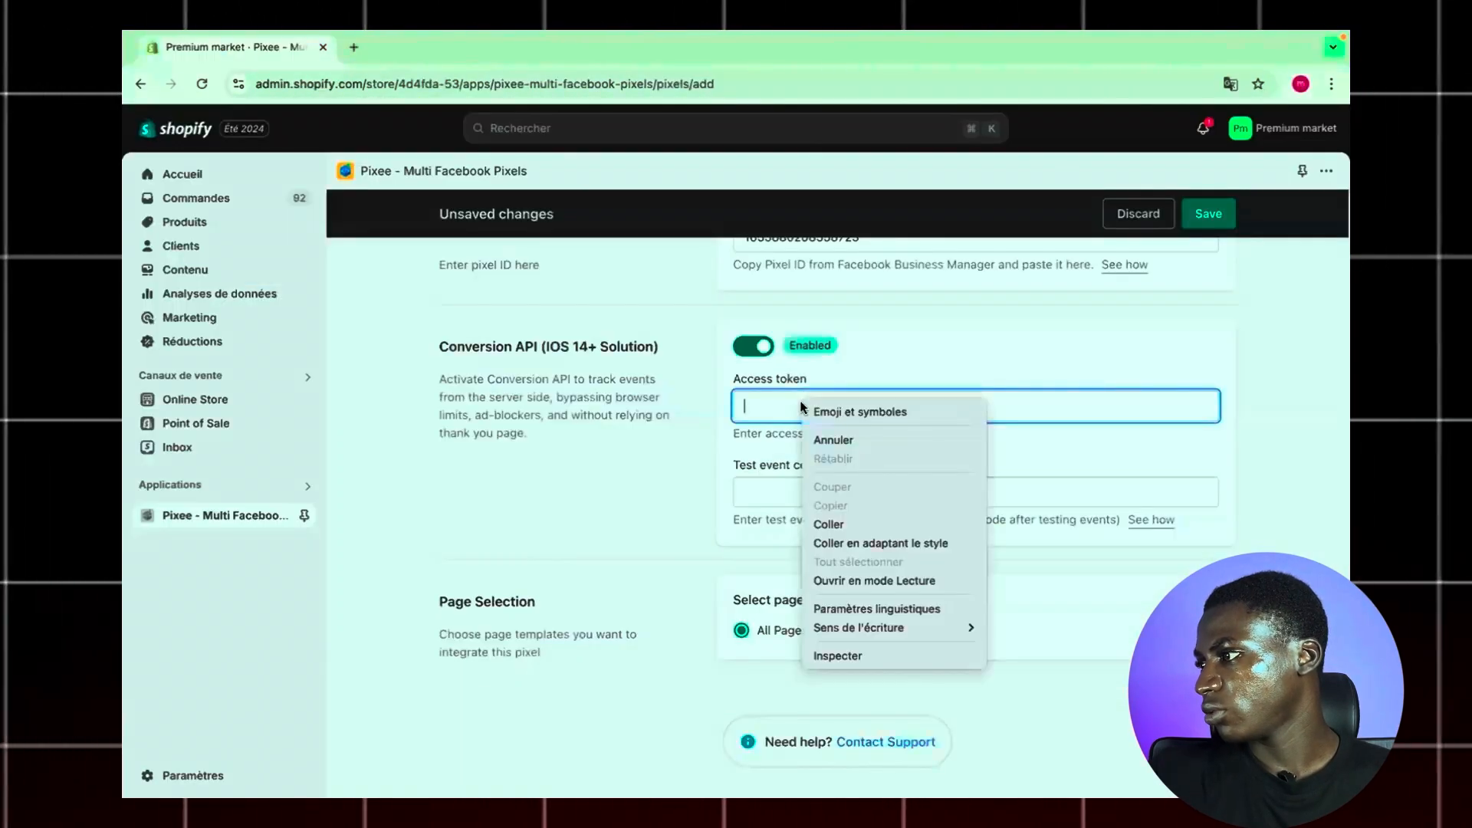
left_click(871, 527)
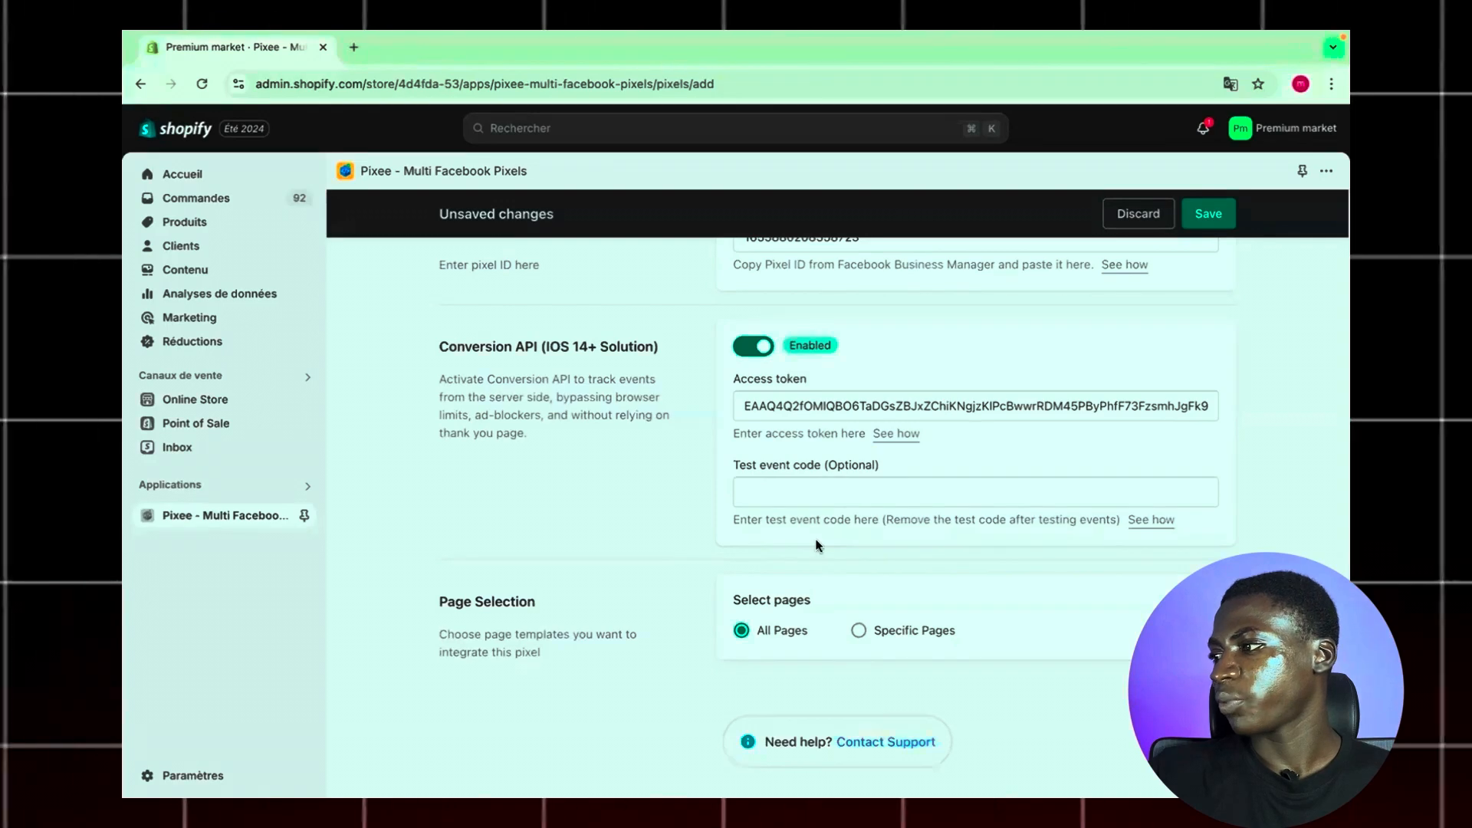
Open the bottes data set's test events in the Events Manager and copy the test event code from the server events section
left_click(824, 491)
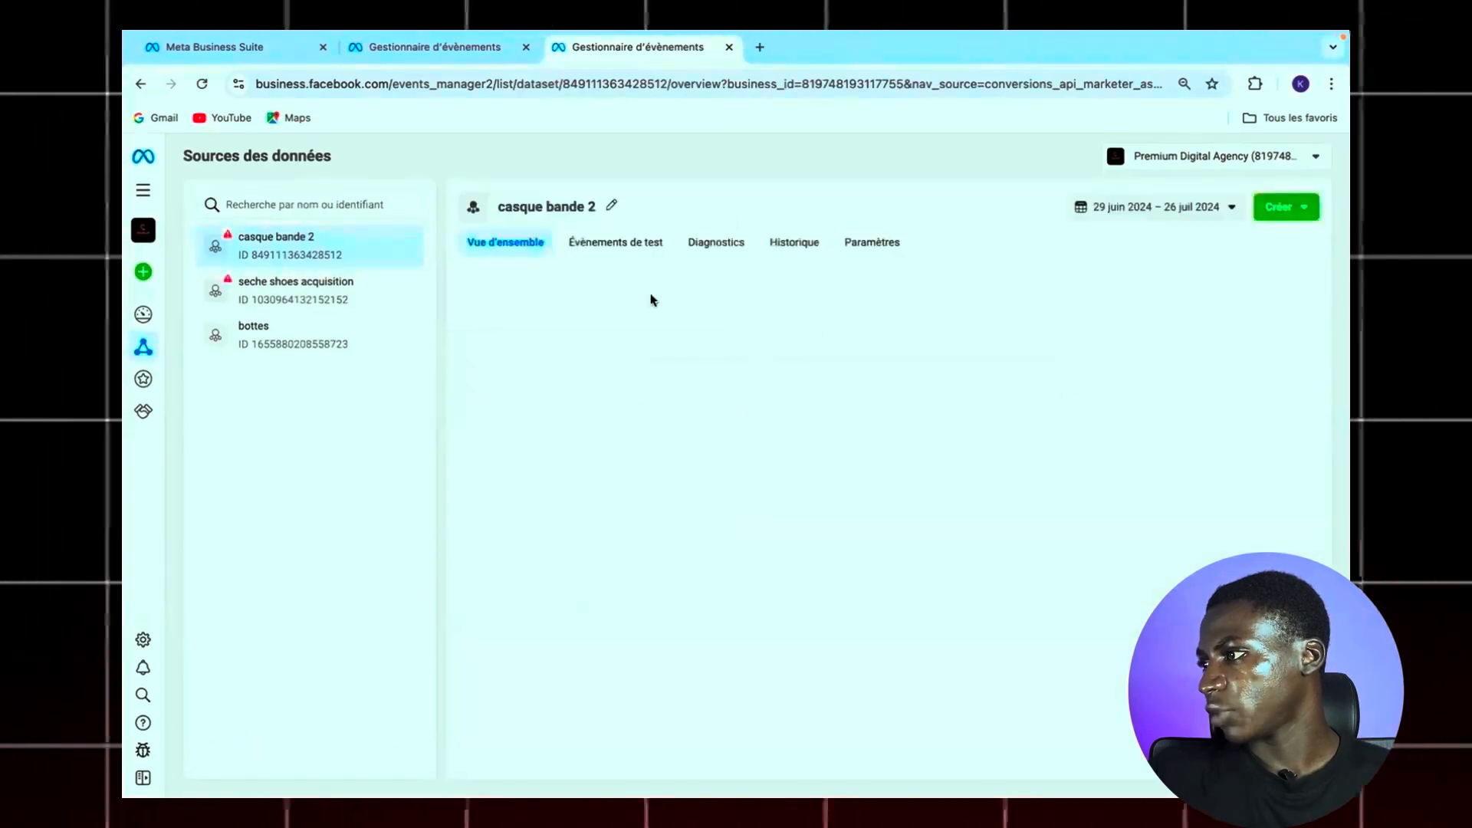
left_click(633, 251)
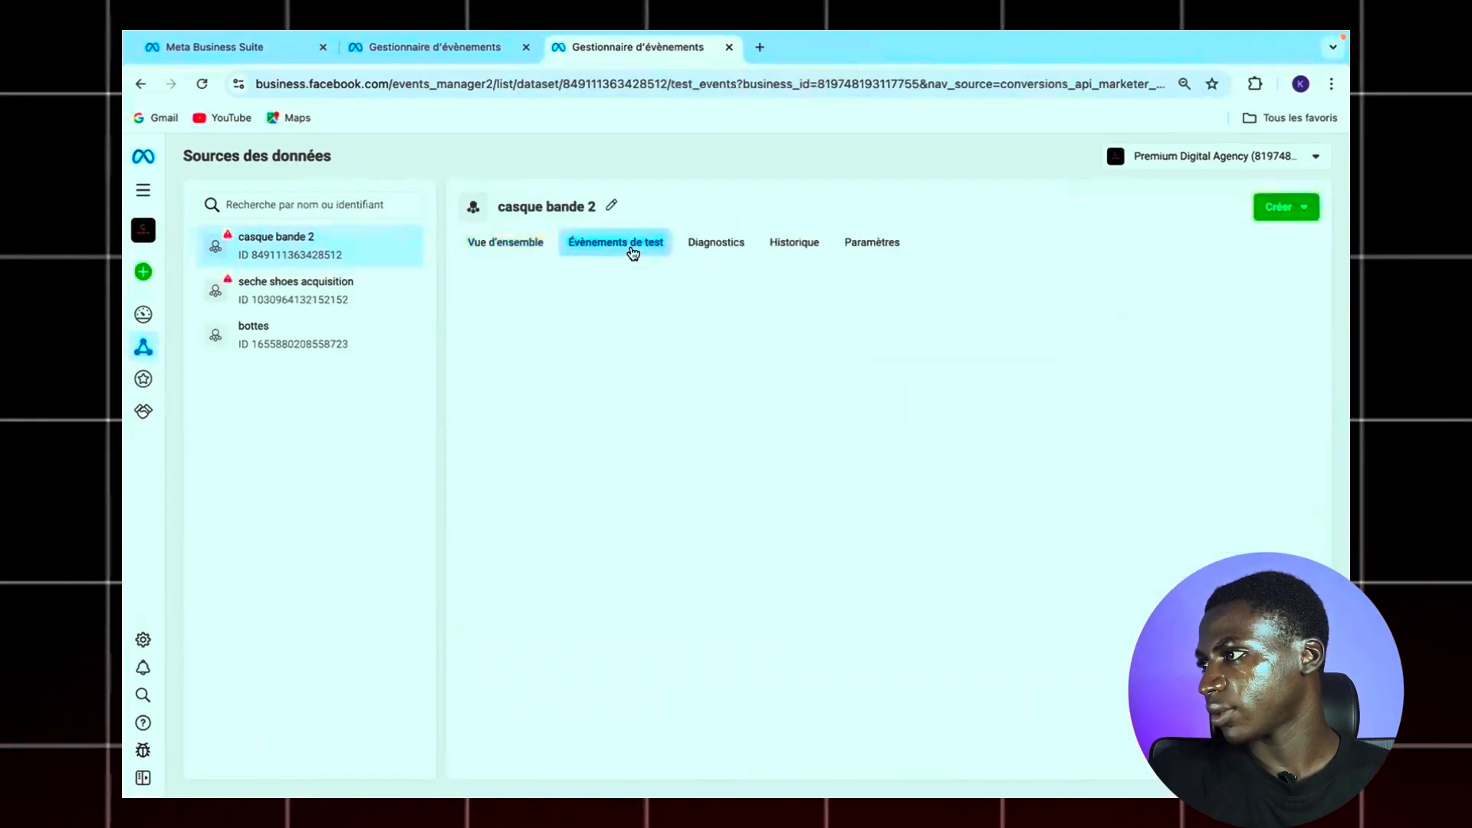
left_click(508, 242)
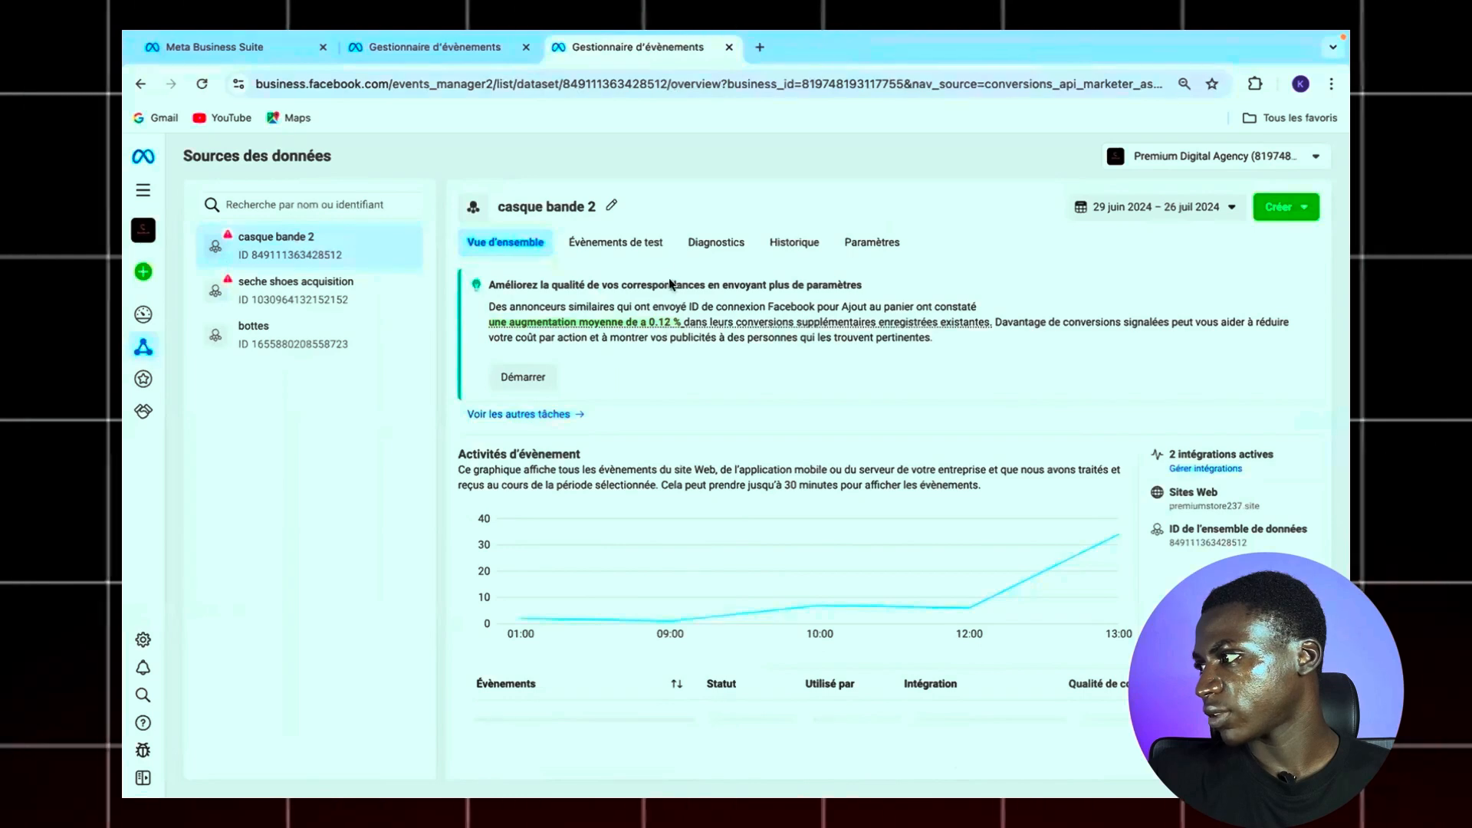
left_click(336, 330)
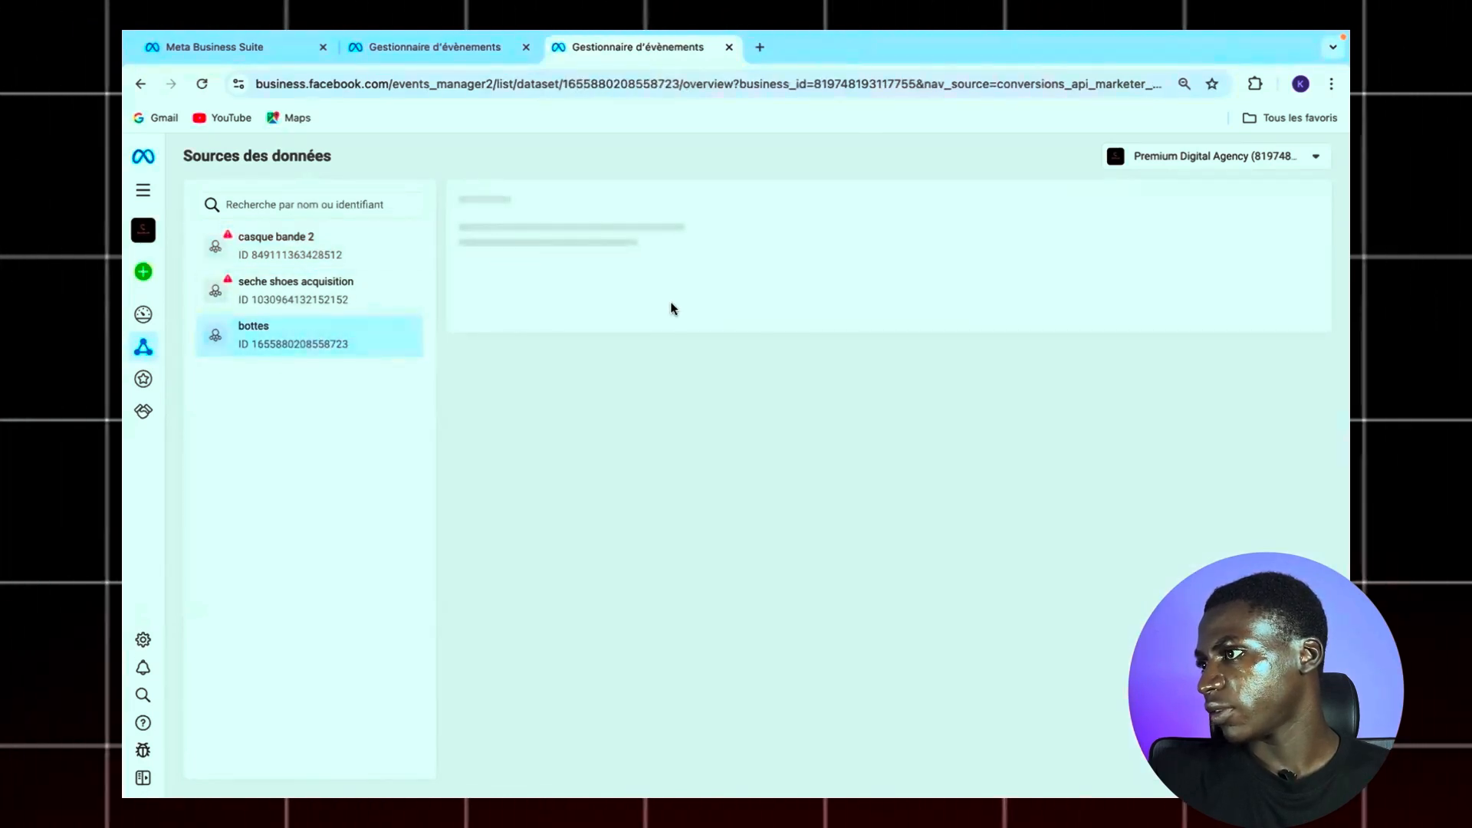
left_click(614, 241)
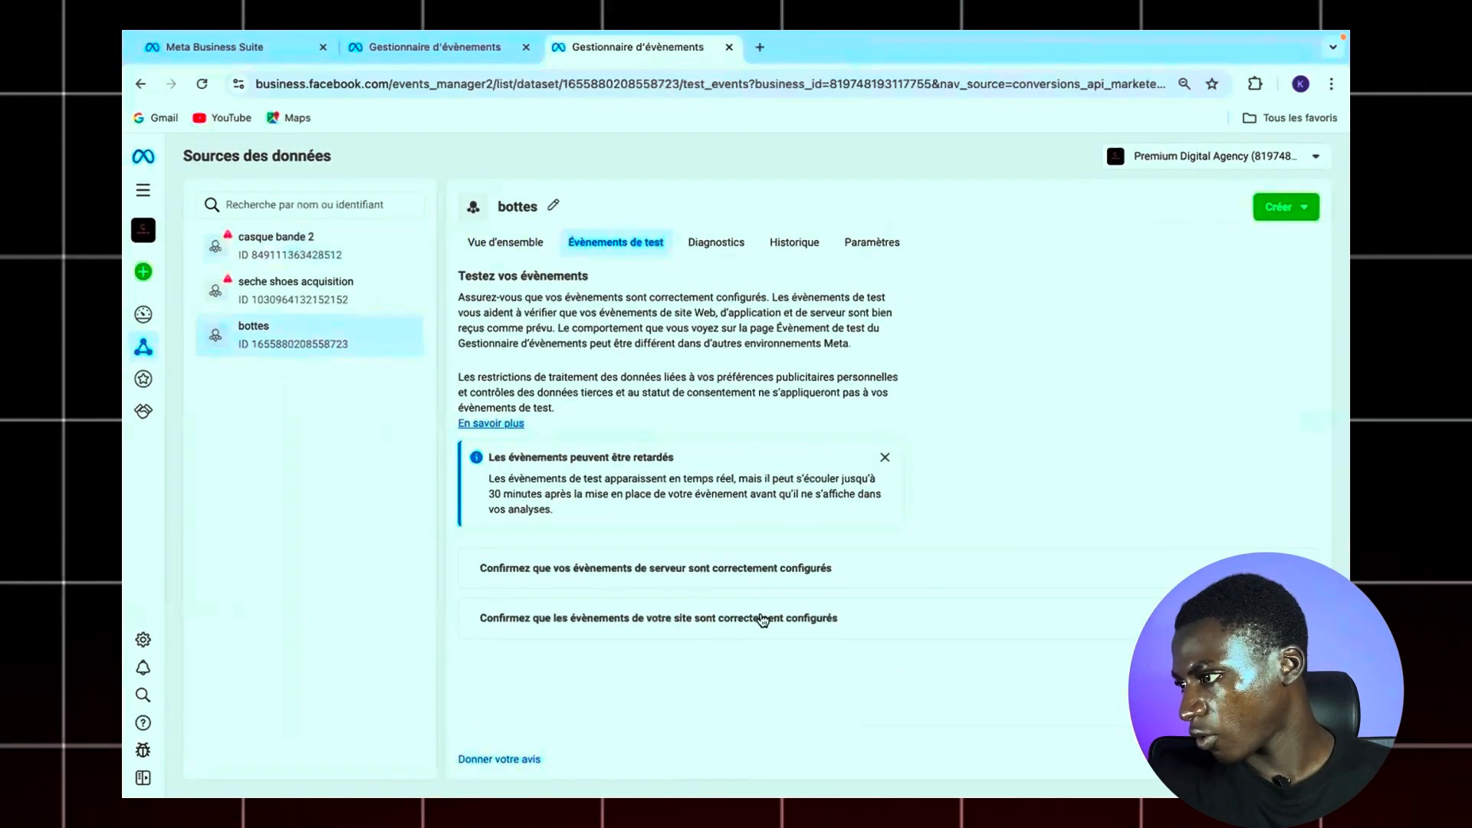
left_click(753, 627)
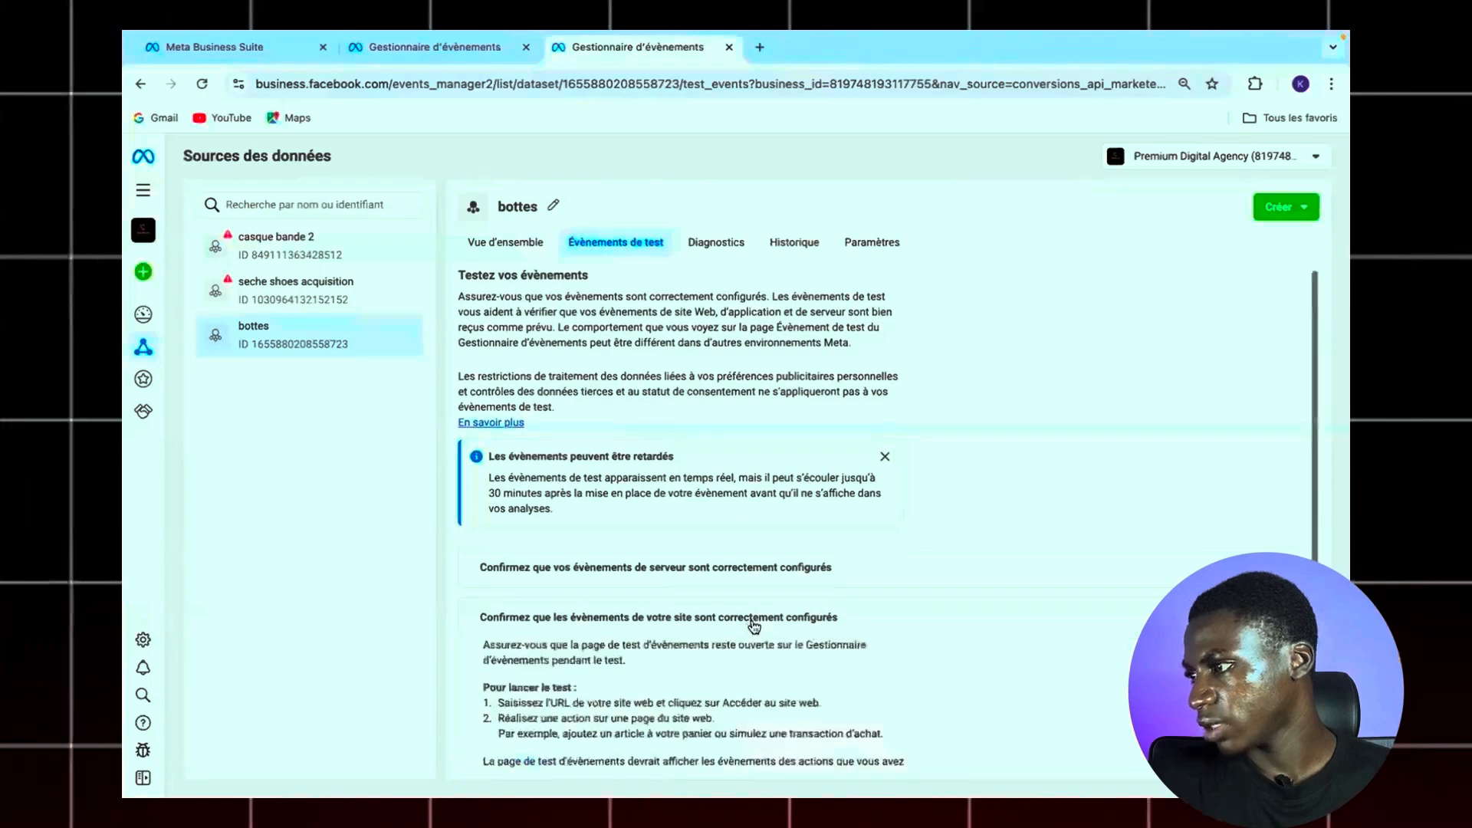
scroll(736, 636, "down", 2)
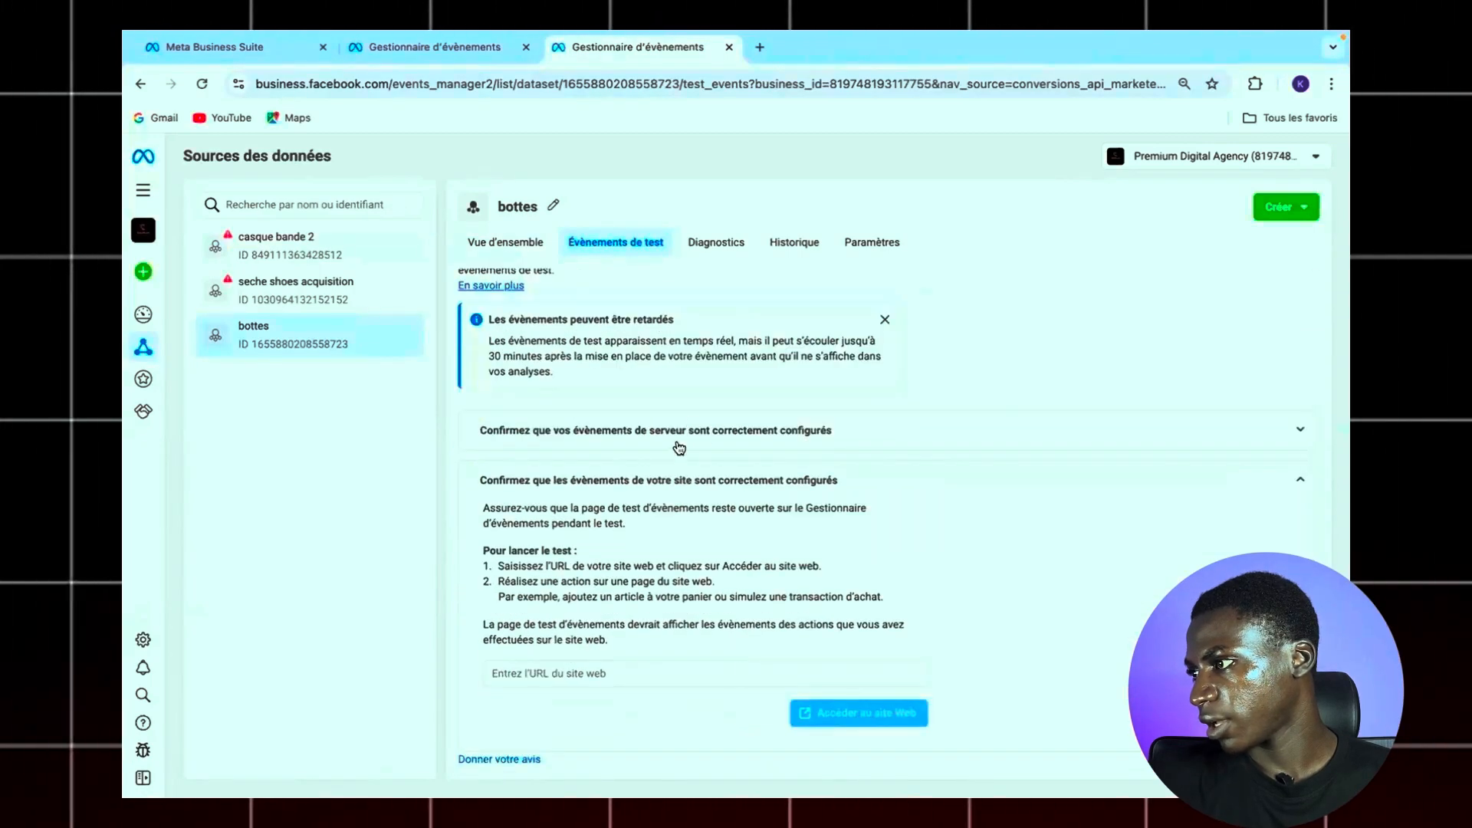
left_click(717, 437)
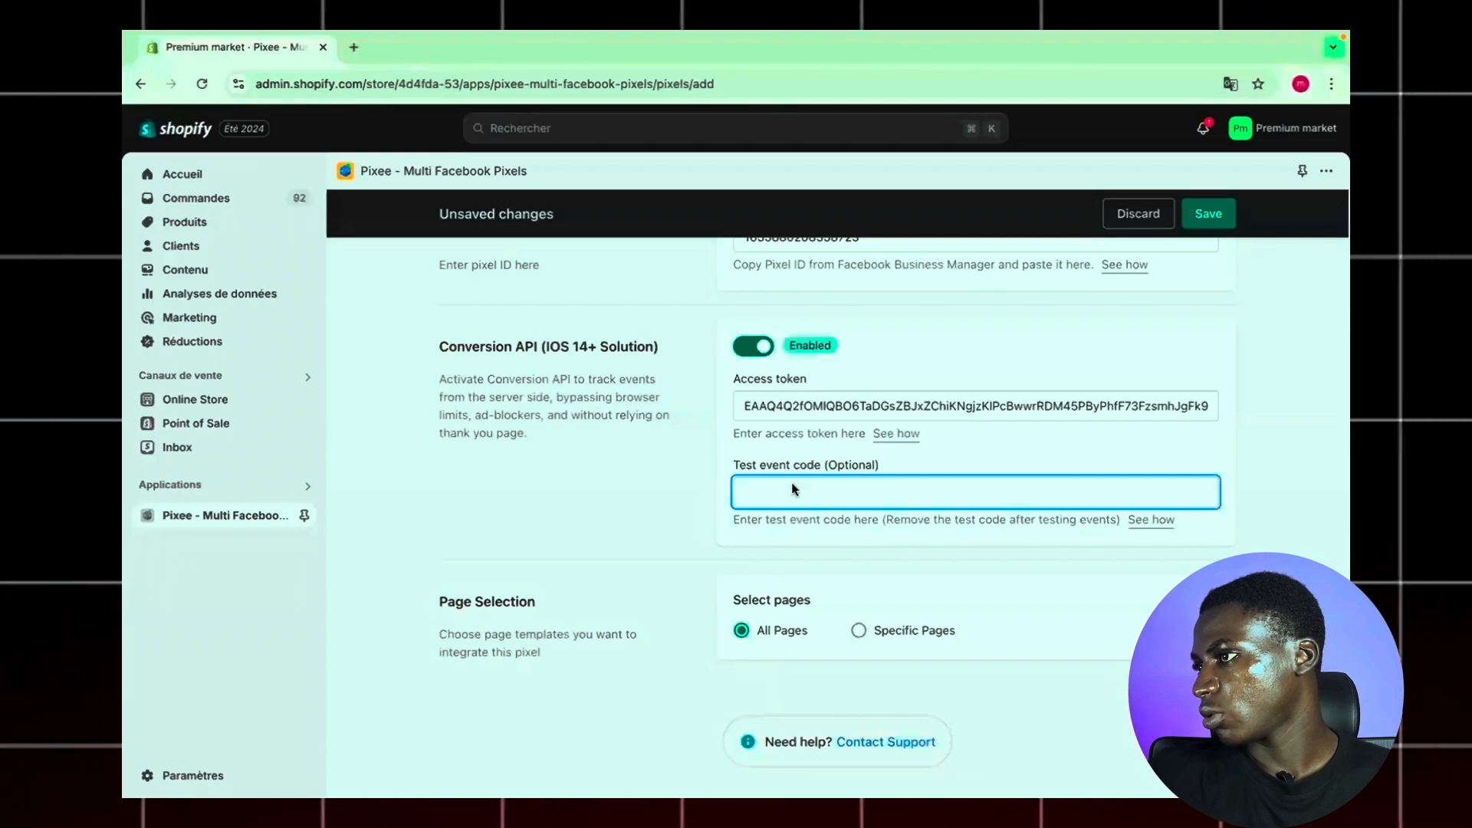
Paste the copied code as the bottes pixel's test event code in Pixee
right_click(791, 489)
left_click(863, 598)
left_click(916, 476)
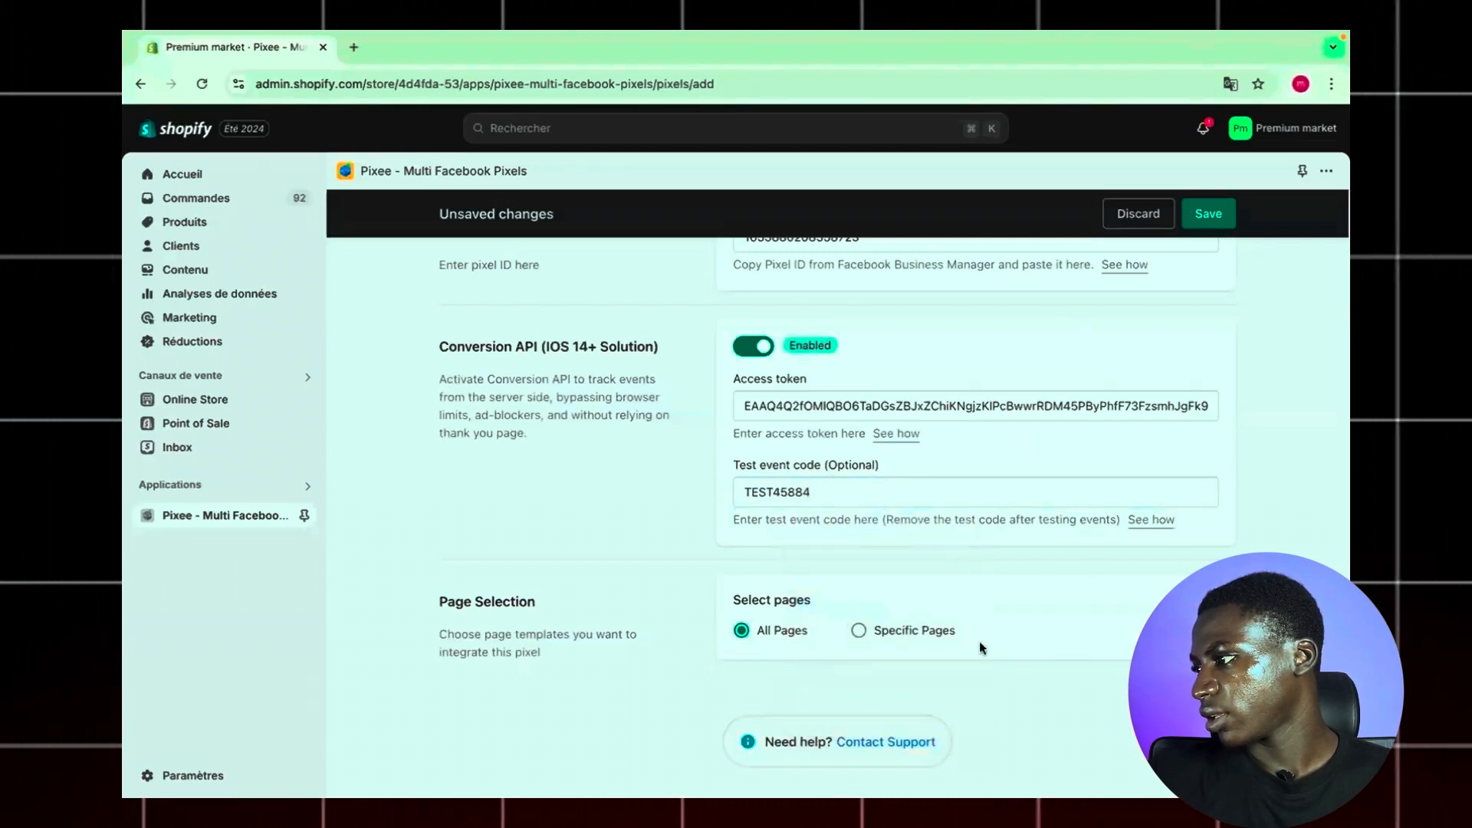
Save the new bottes pixel, dismiss the rating request and check the pixel list
left_click(1222, 224)
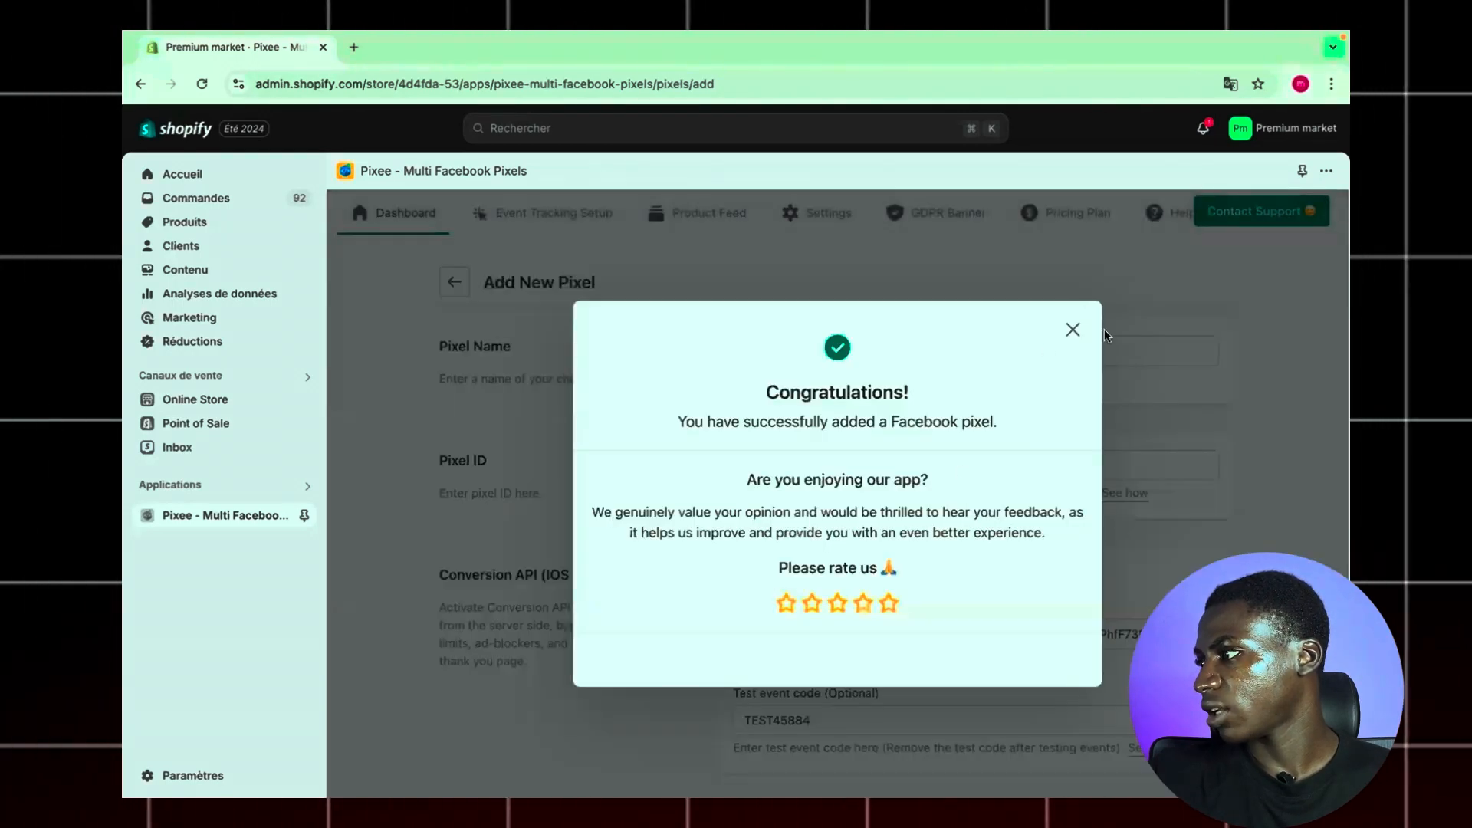
left_click(1071, 331)
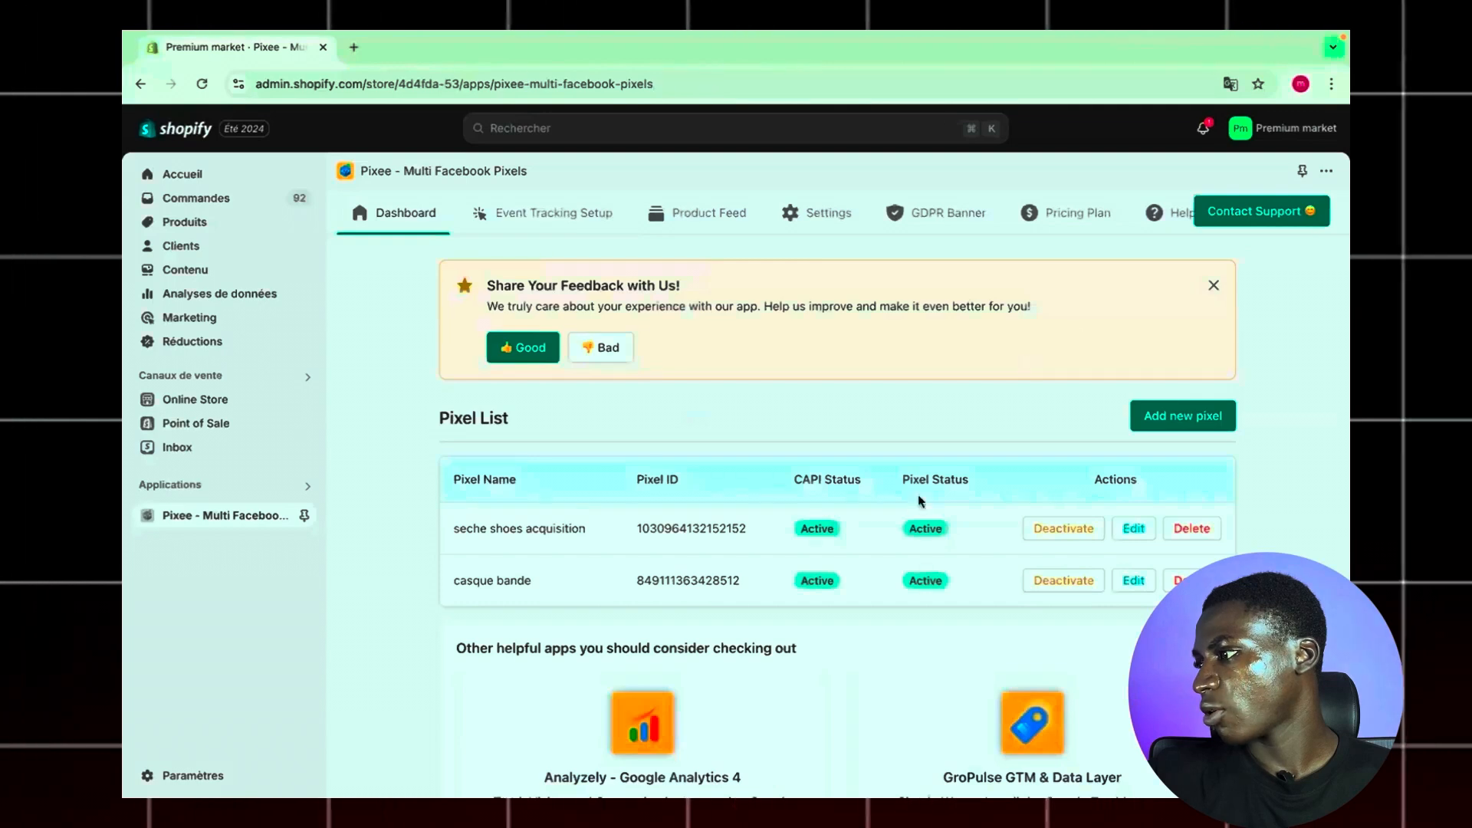
scroll(909, 507, "down", 2)
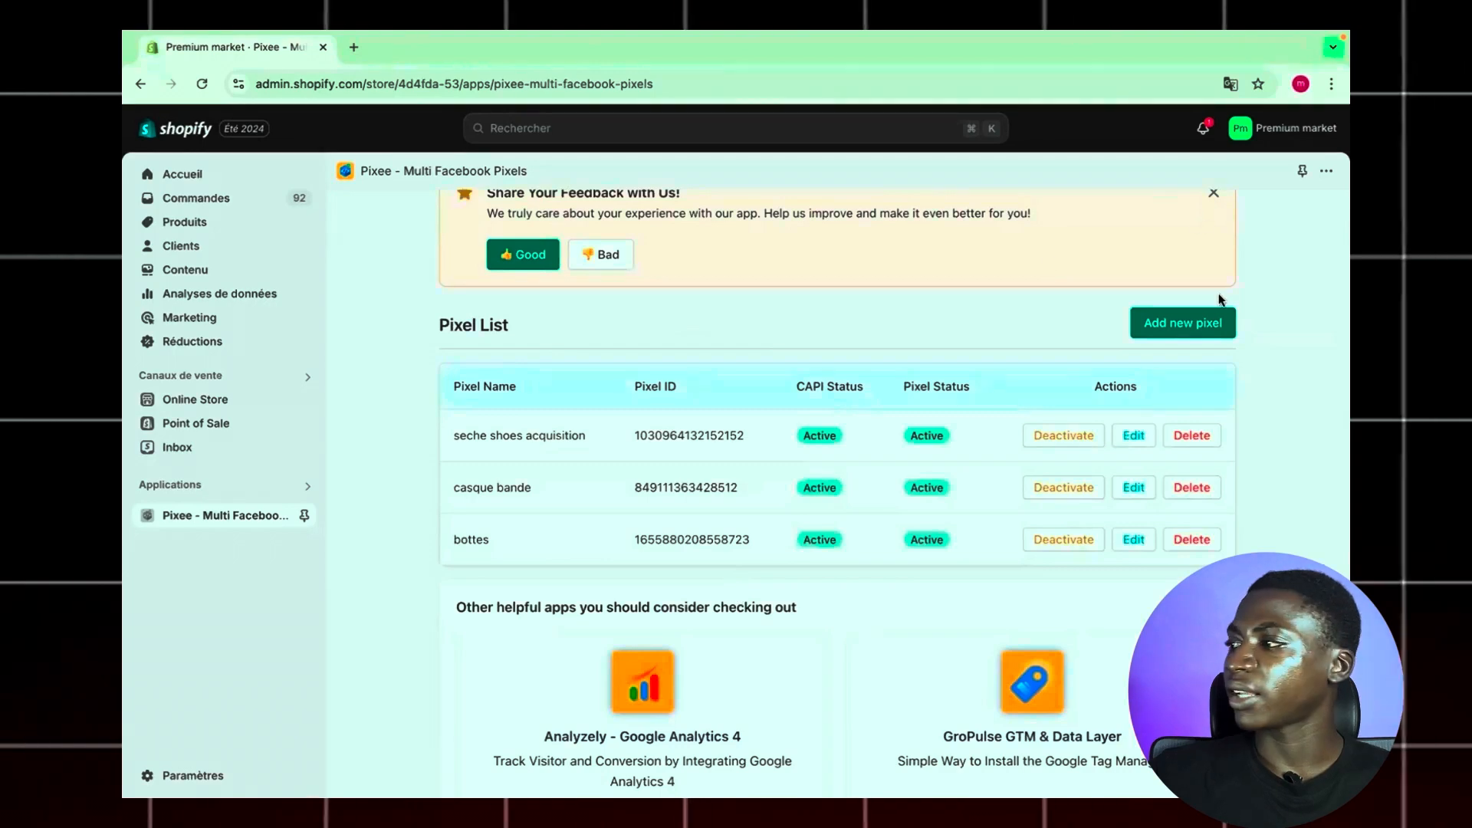
Look over the blank form for adding another pixel and return to the Pixee dashboard
left_click(1174, 325)
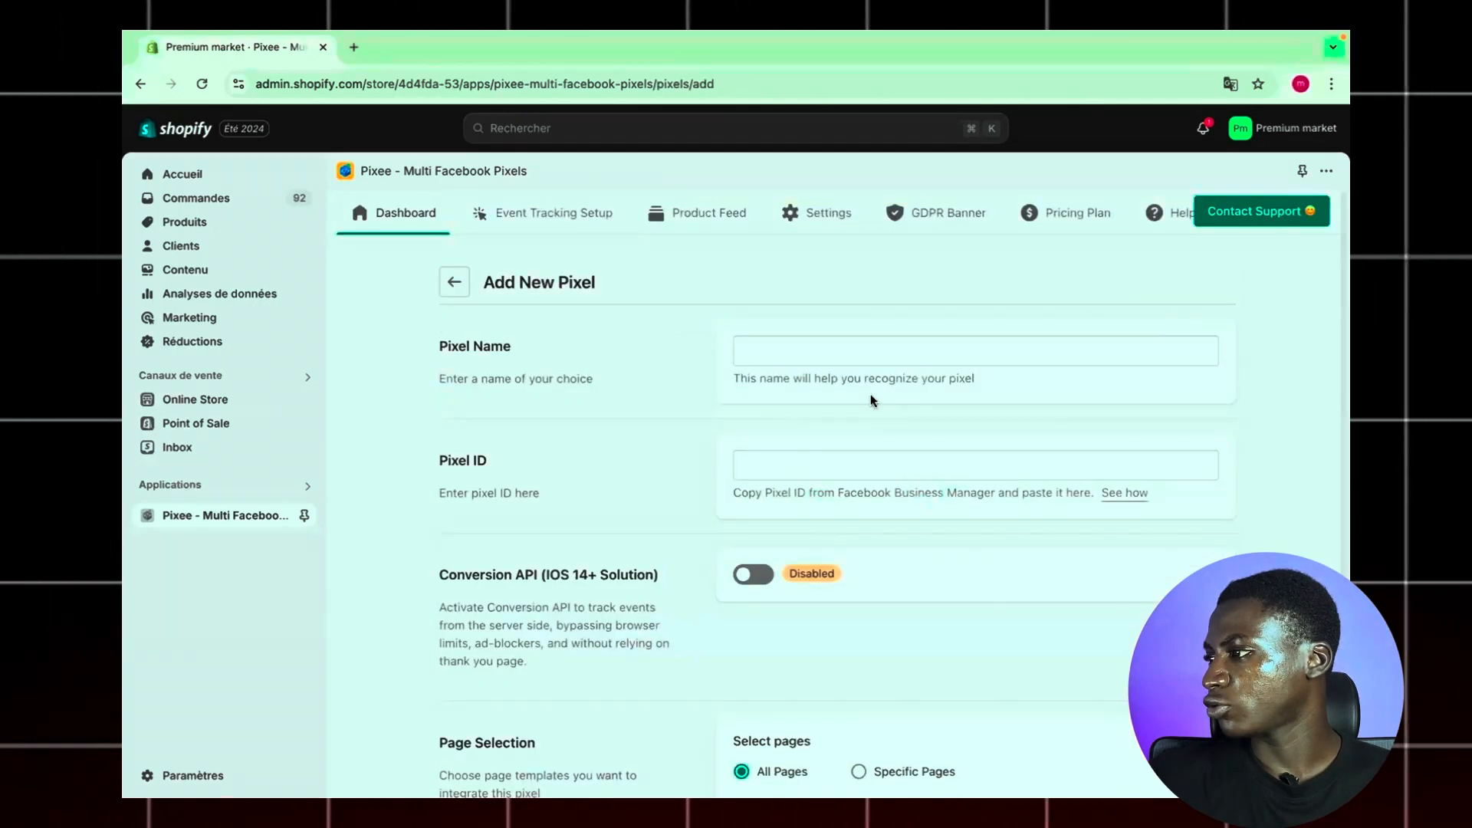
scroll(851, 387, "down", 2)
scroll(851, 386, "up", 2)
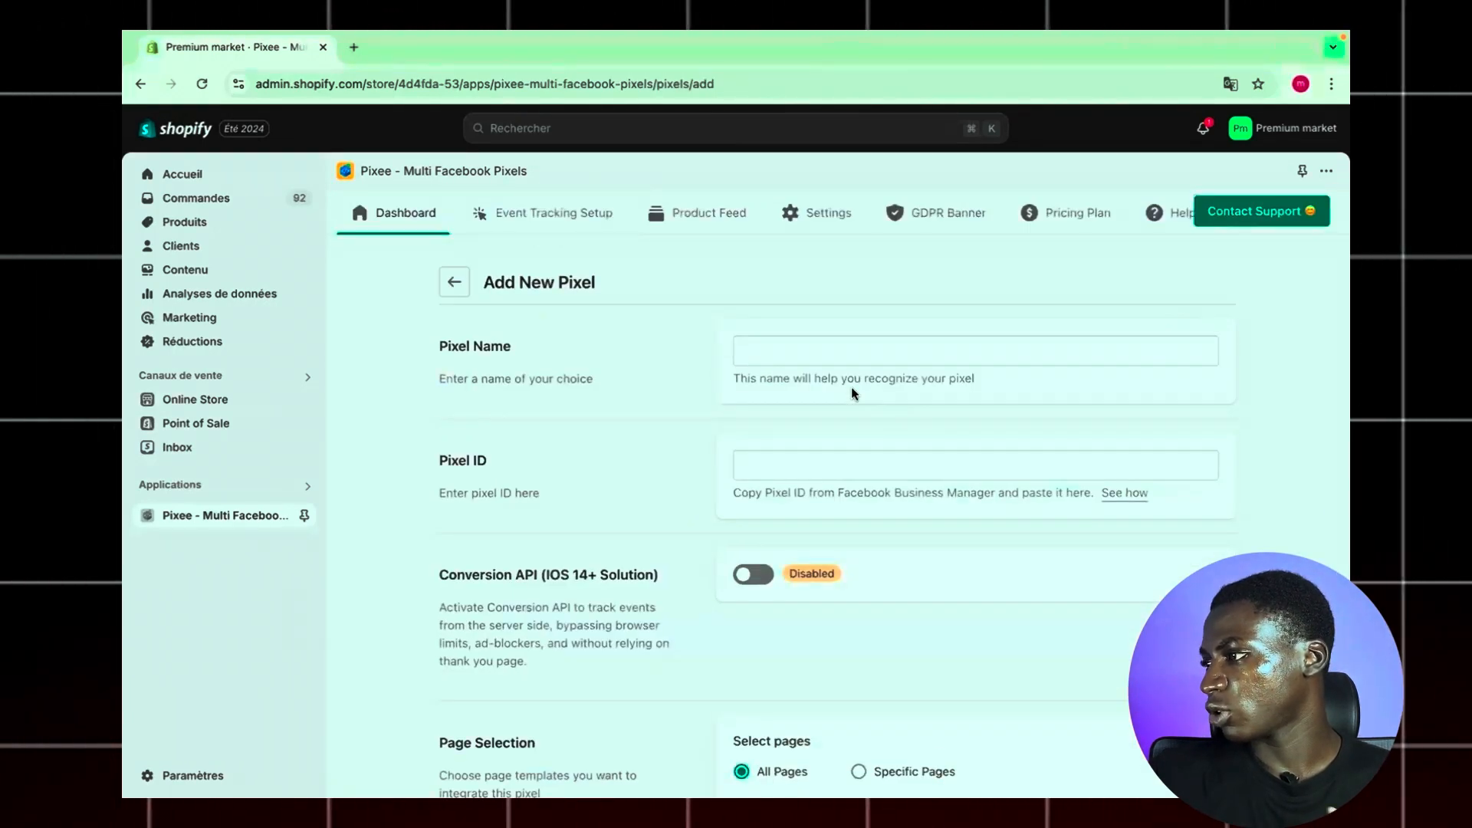
left_click(389, 223)
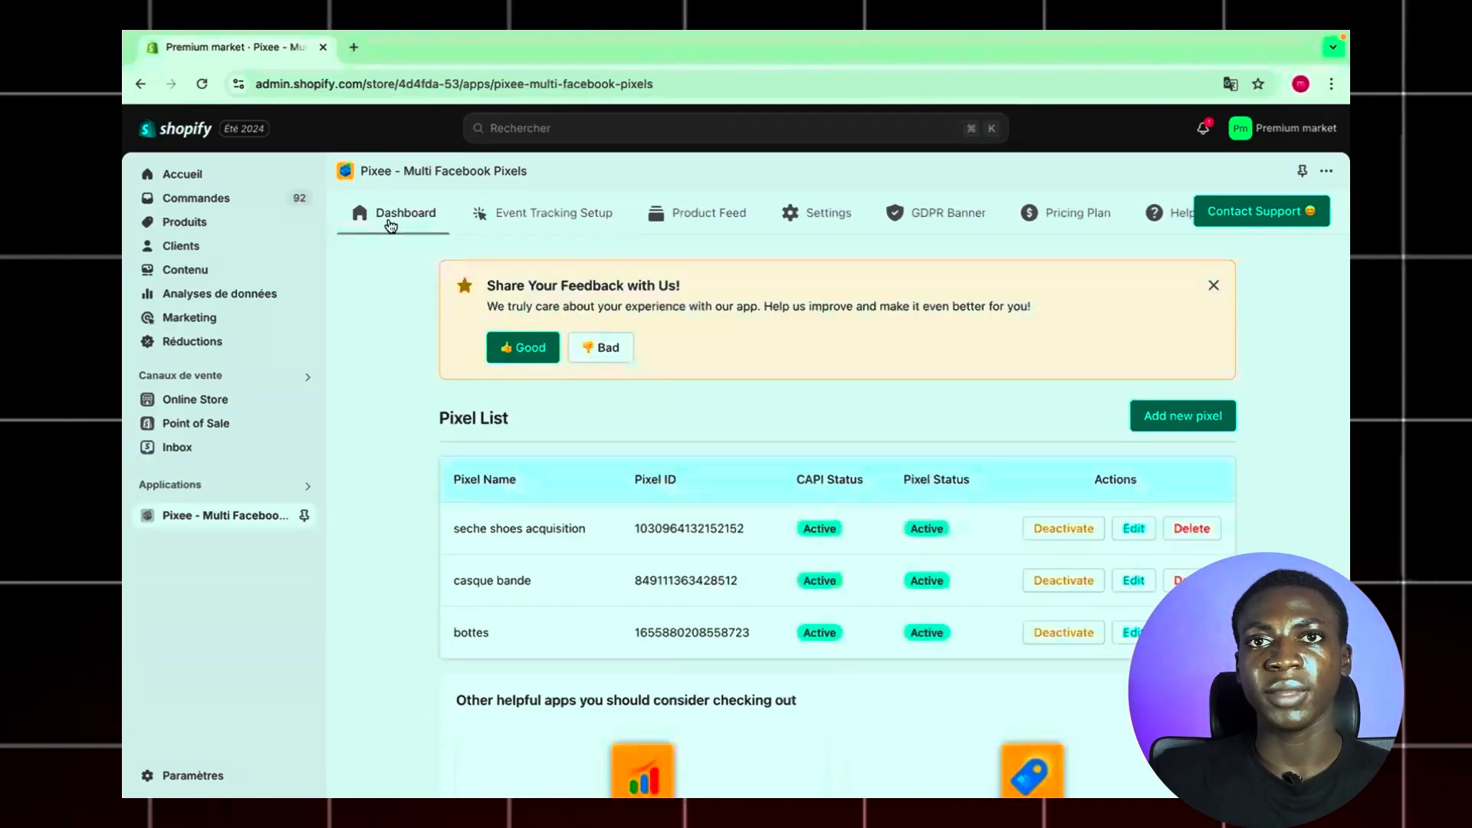
Review which events are enabled in Pixee's Event Tracking Setup and return to the dashboard
left_click(544, 219)
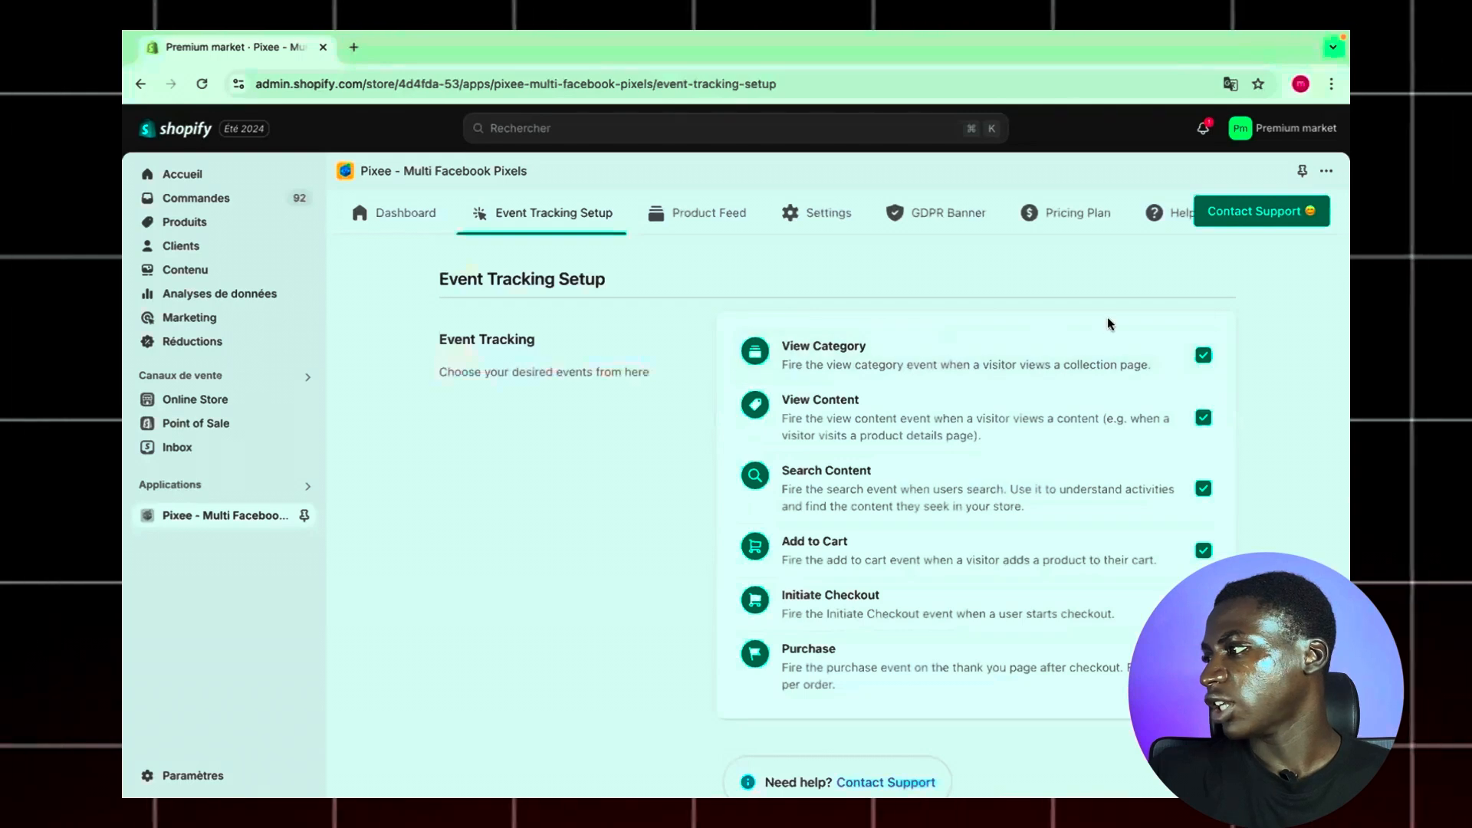
scroll(1091, 466, "down", 1)
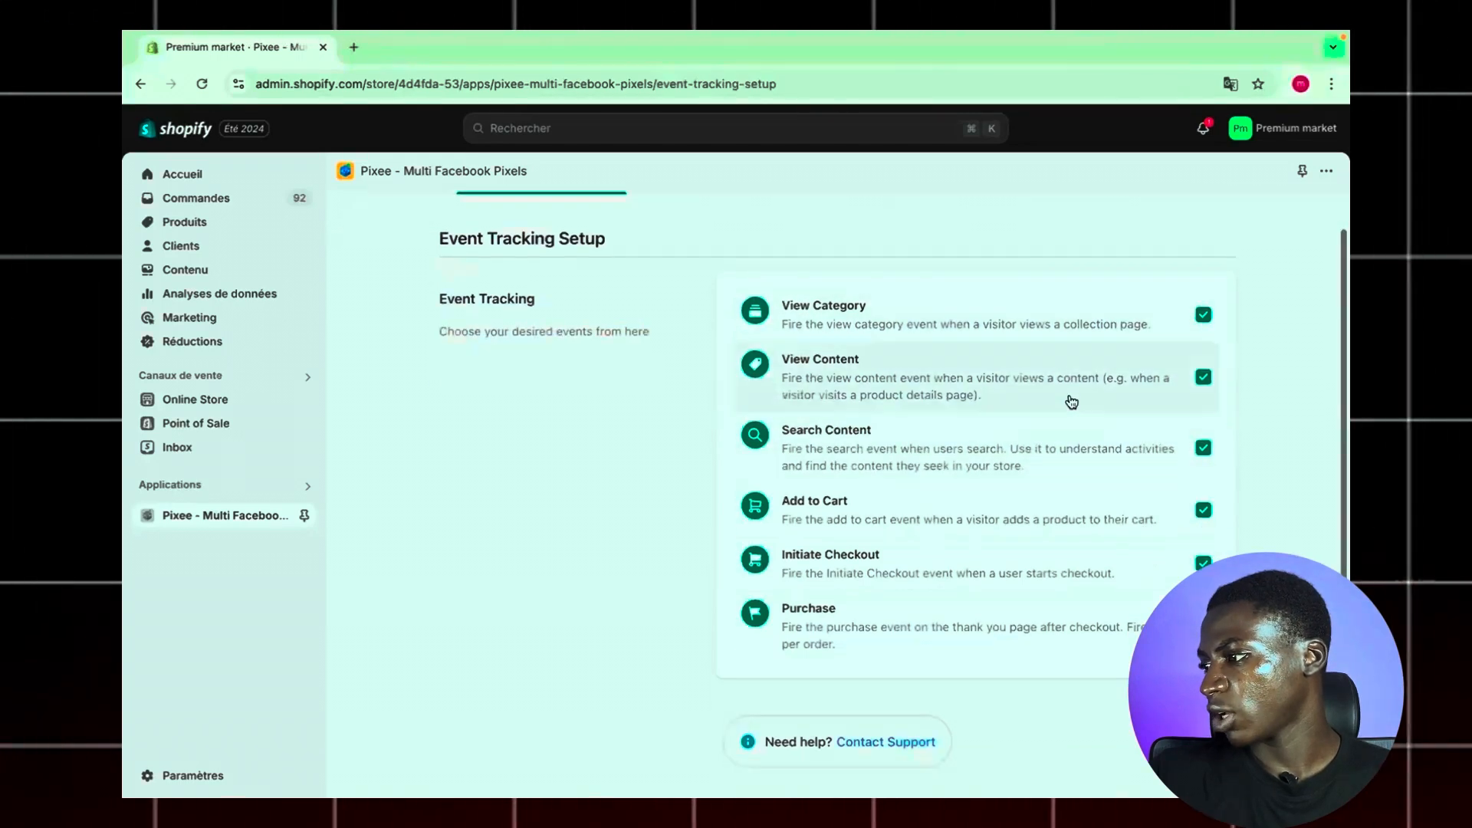
scroll(1071, 402, "up", 1)
left_click(432, 216)
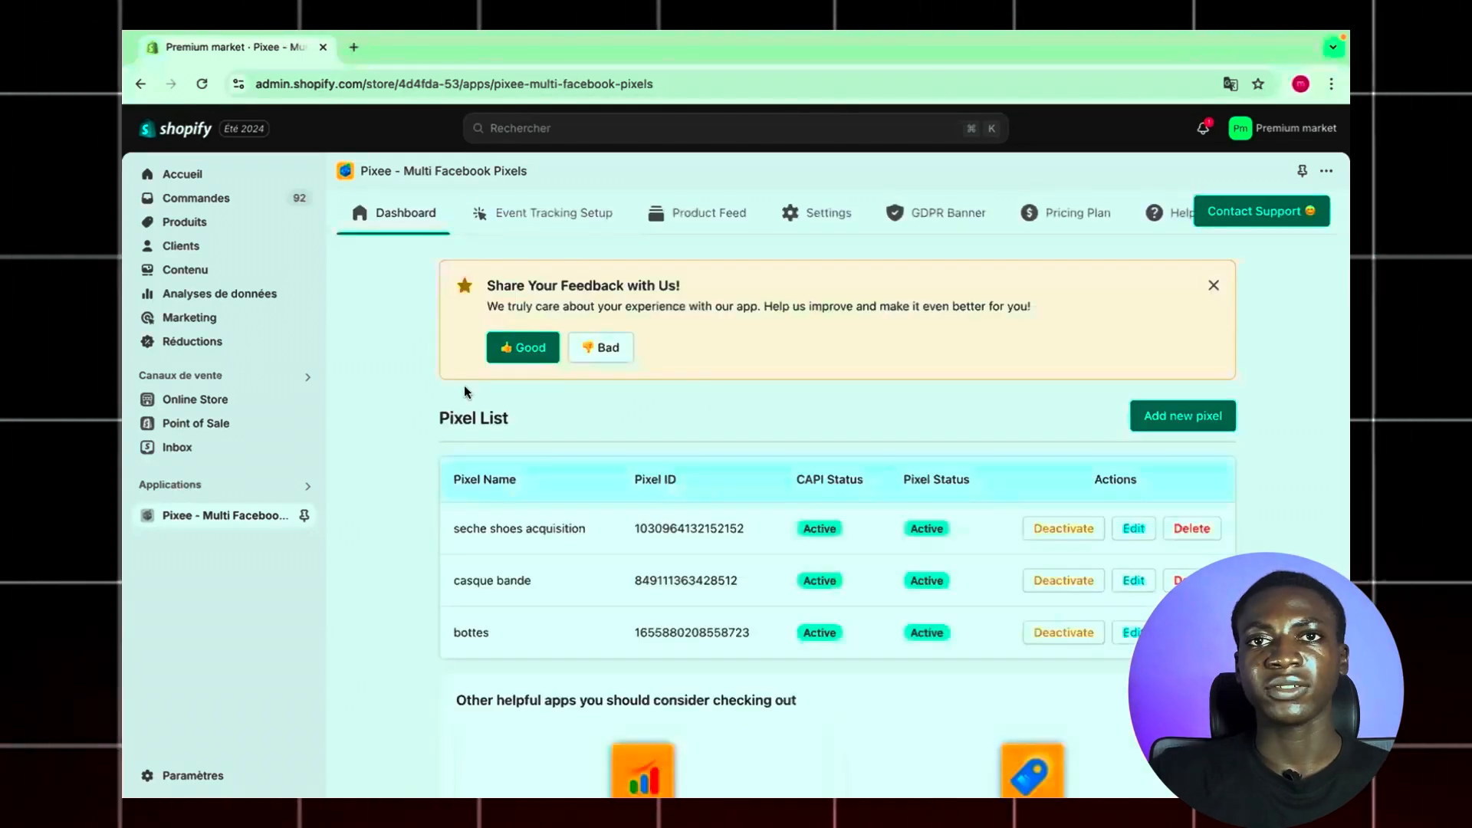
In the Events Manager, paste the premiumstore237.site product page URL into the bottes website test, launch the site and return to the test events
left_click(236, 226)
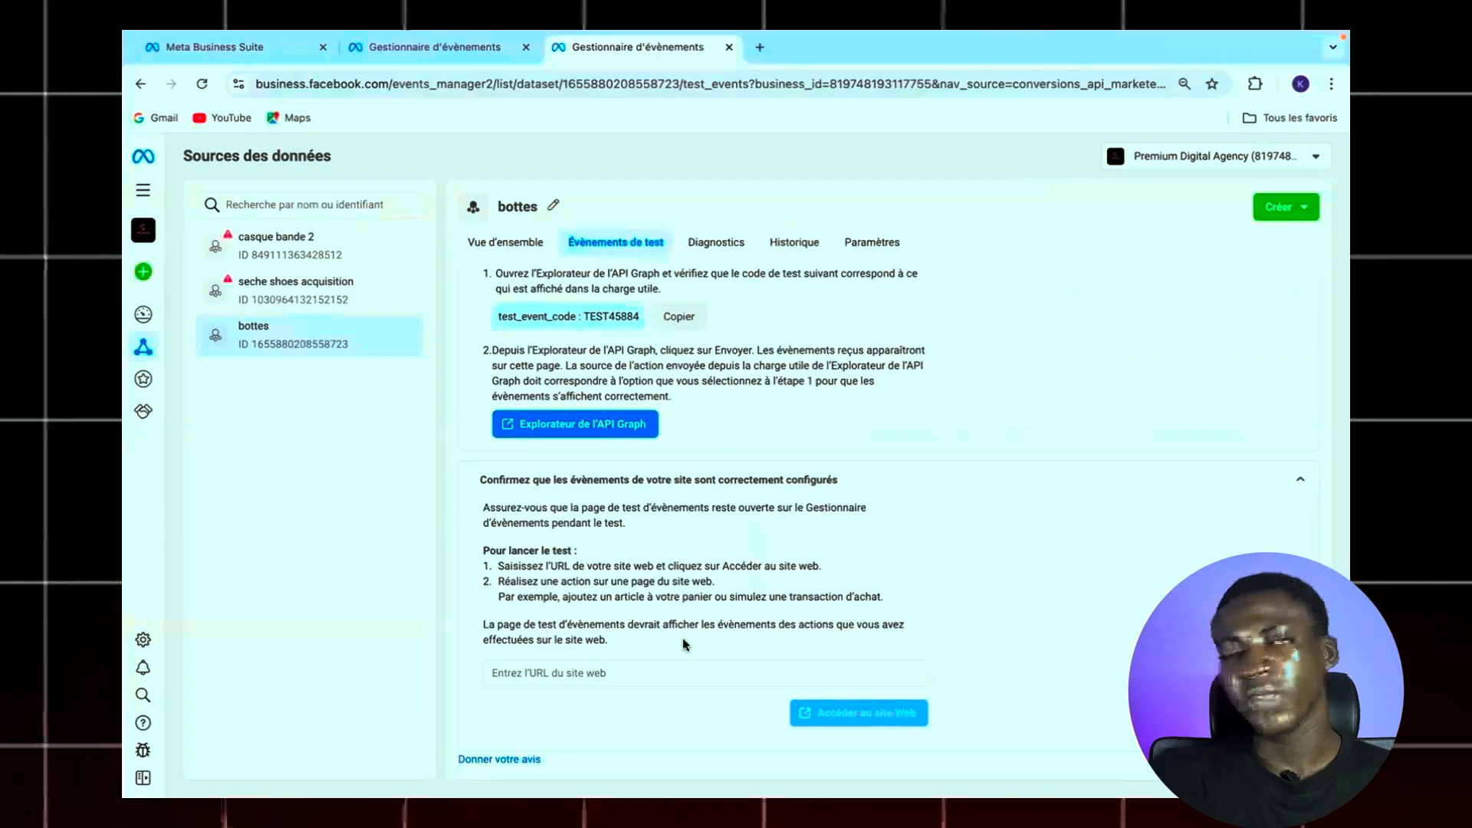
right_click(591, 673)
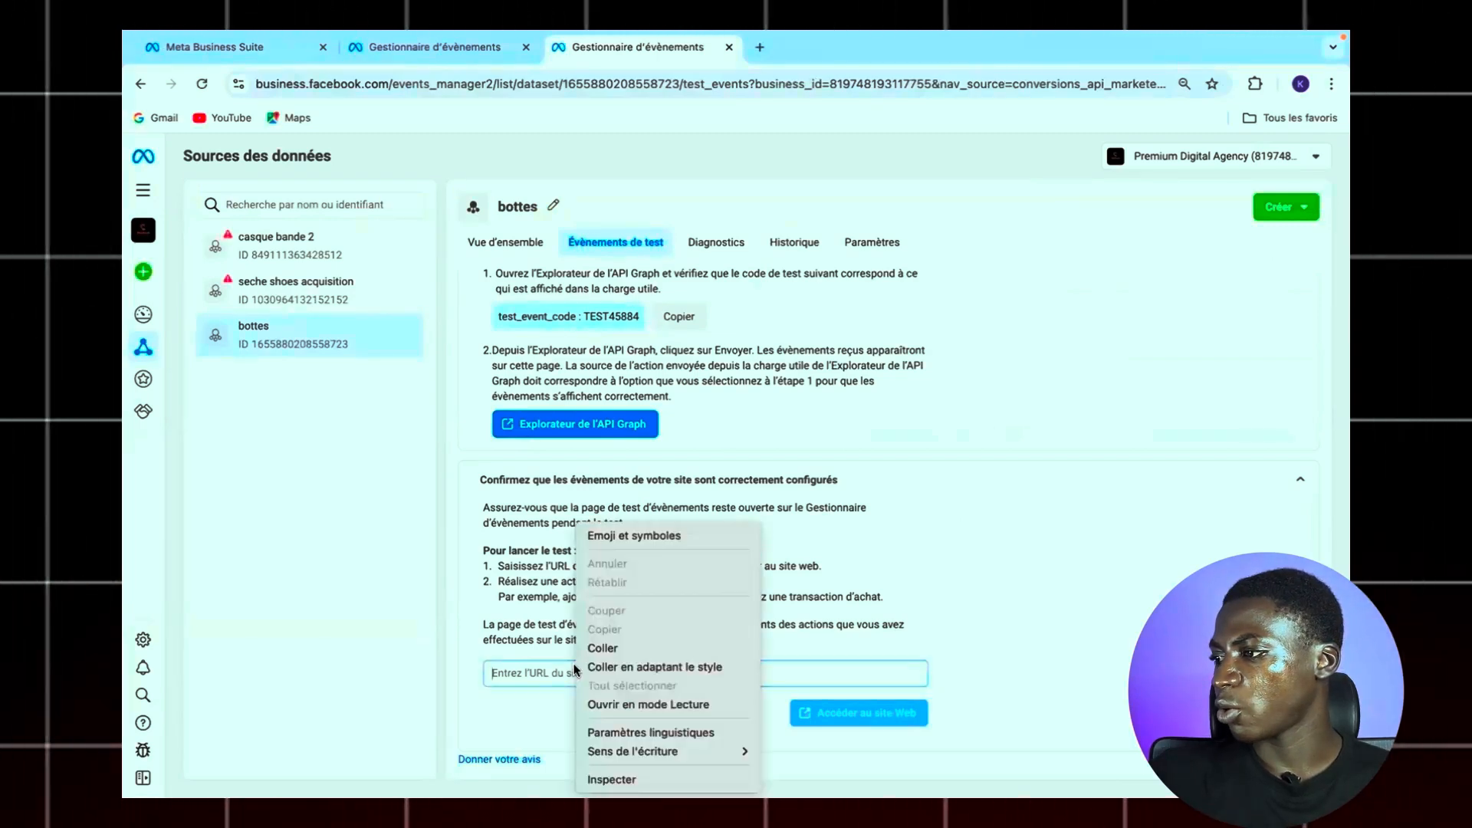
left_click(642, 650)
left_click(882, 711)
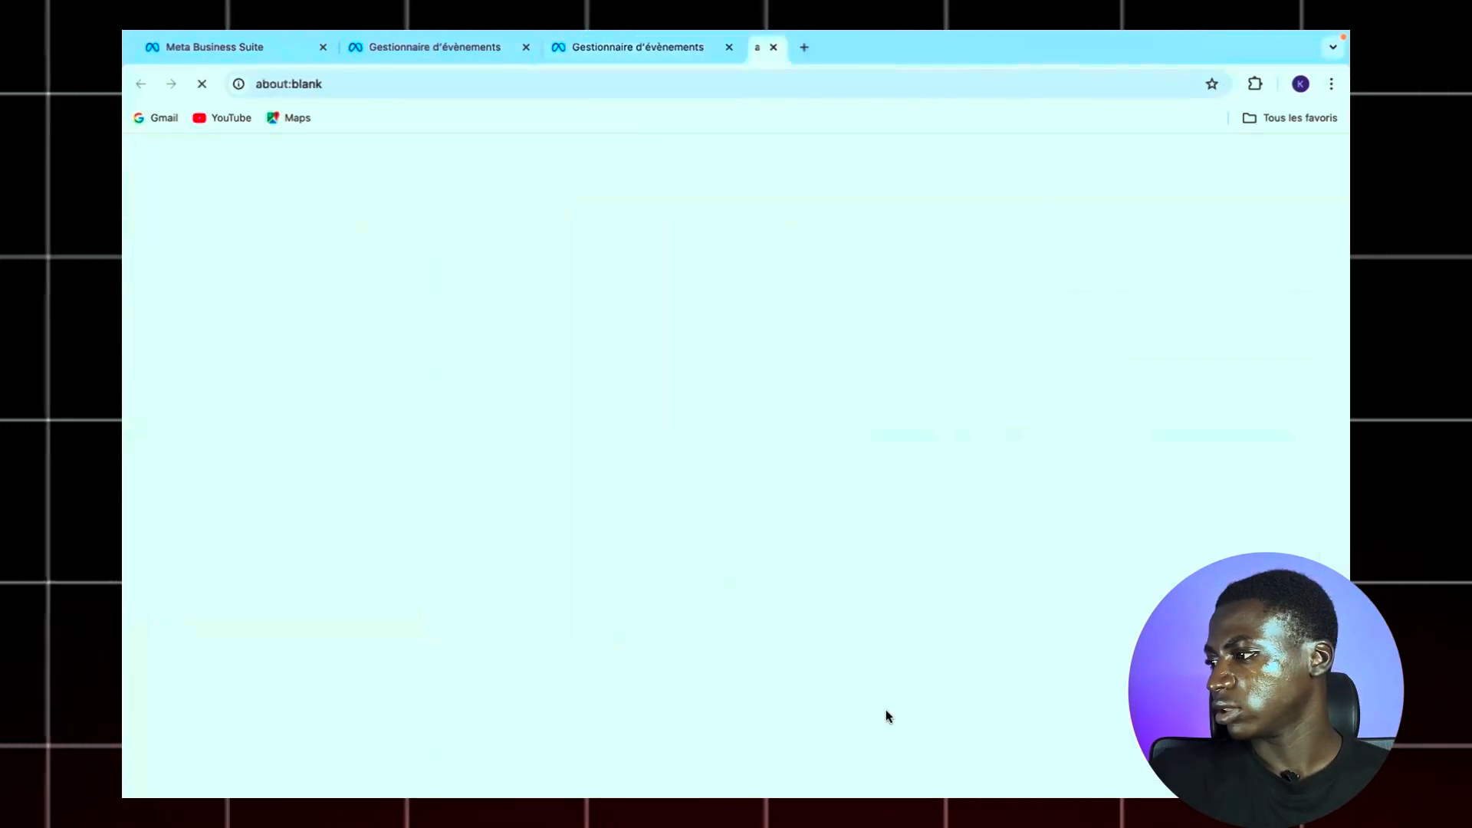
left_click(639, 47)
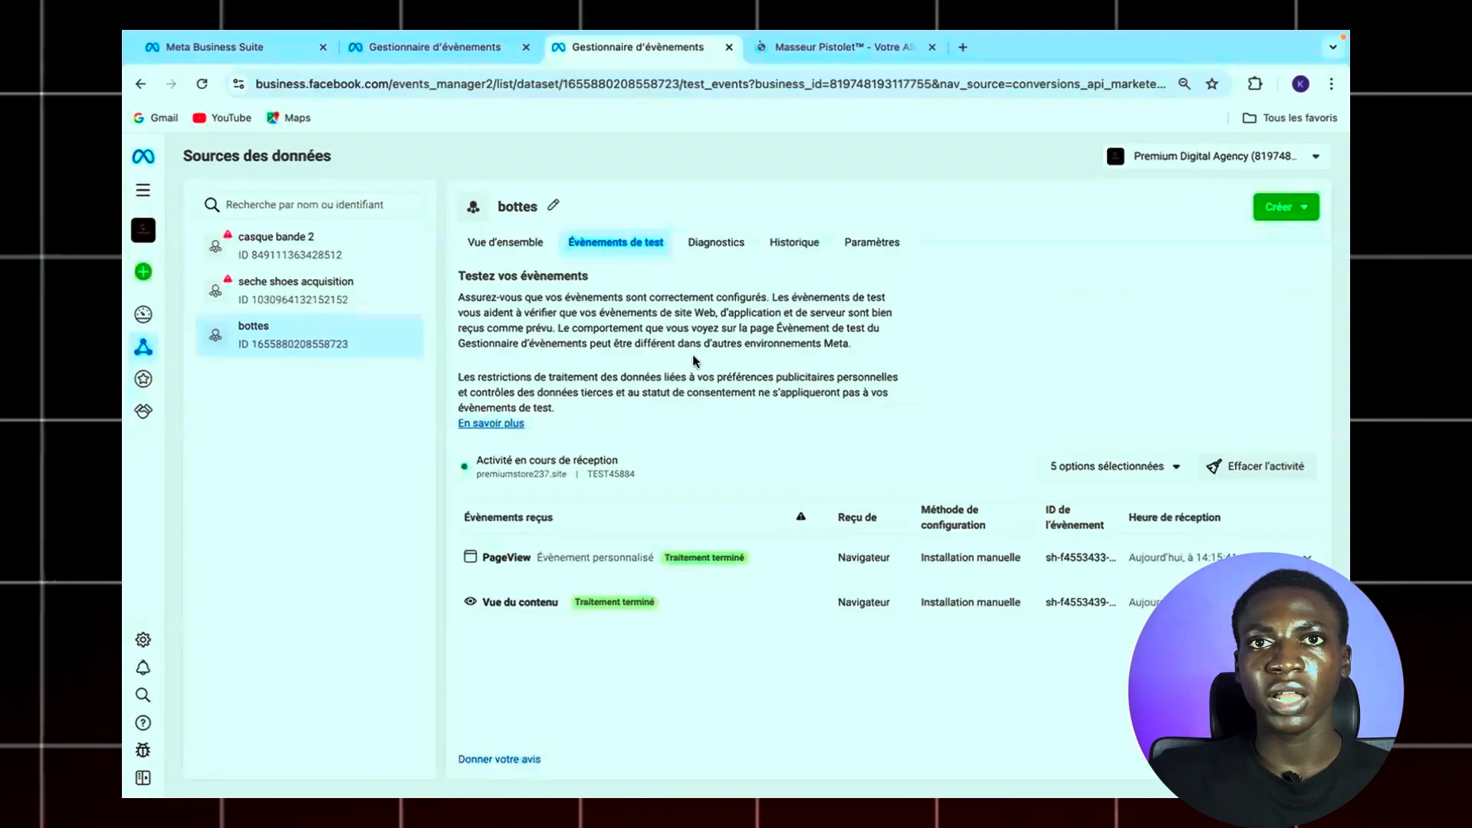